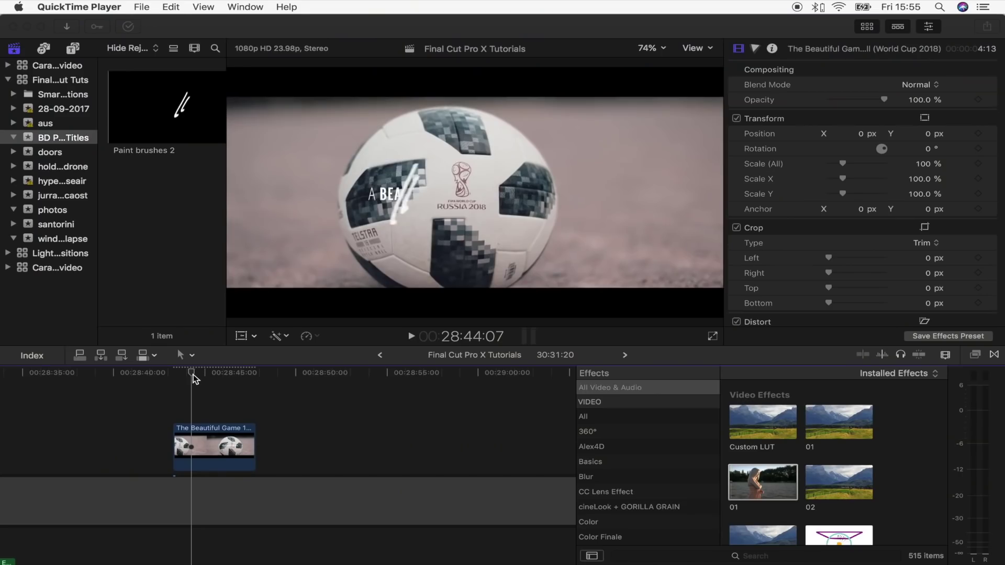
Find the Basic Title with a "basic" title search, place it after the football clip and set its text to "A beautiful destinations title"
left_click(198, 375)
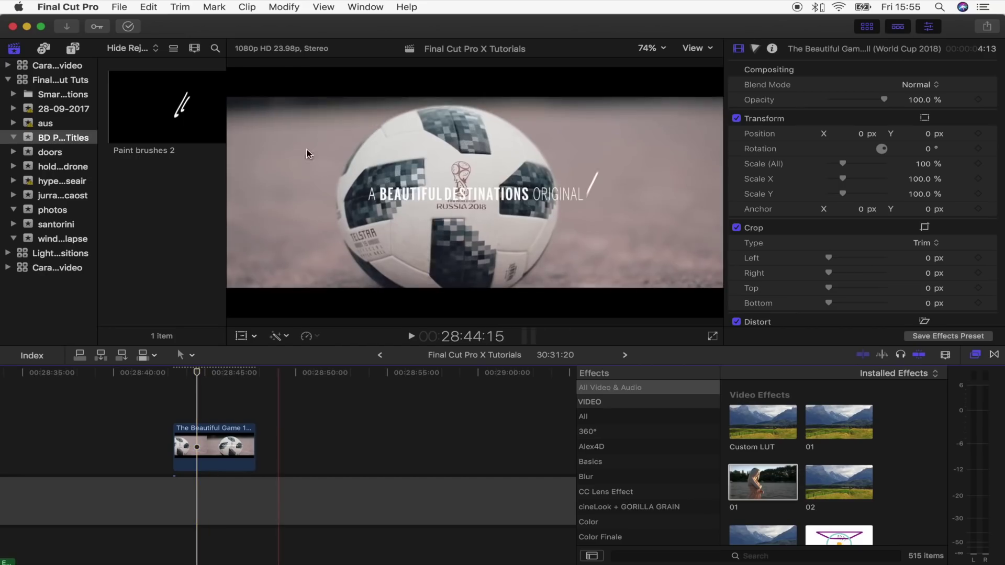
left_click(73, 48)
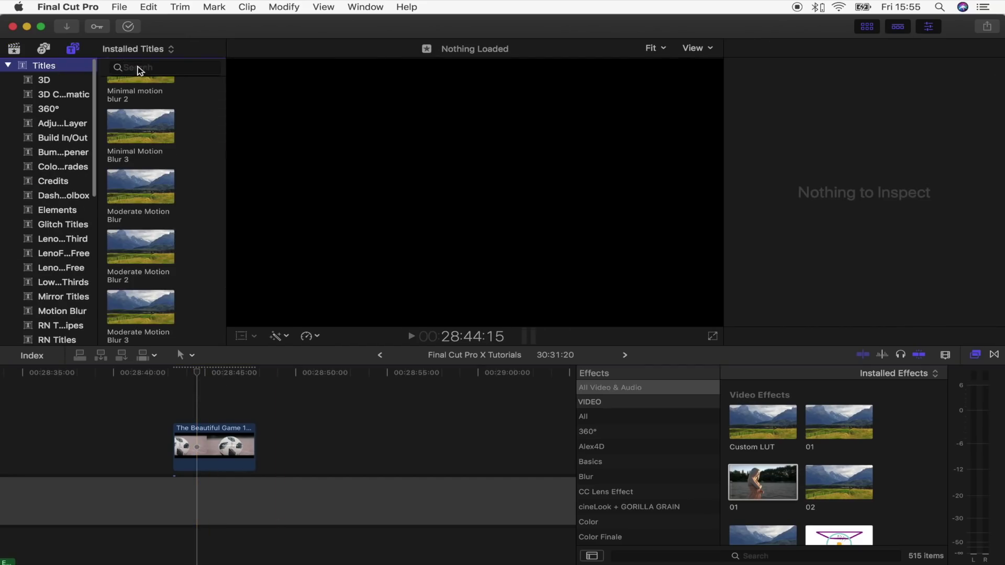
left_click(162, 68)
type("basic")
left_click_drag(138, 283, 258, 461)
scroll(347, 418, "right", 3)
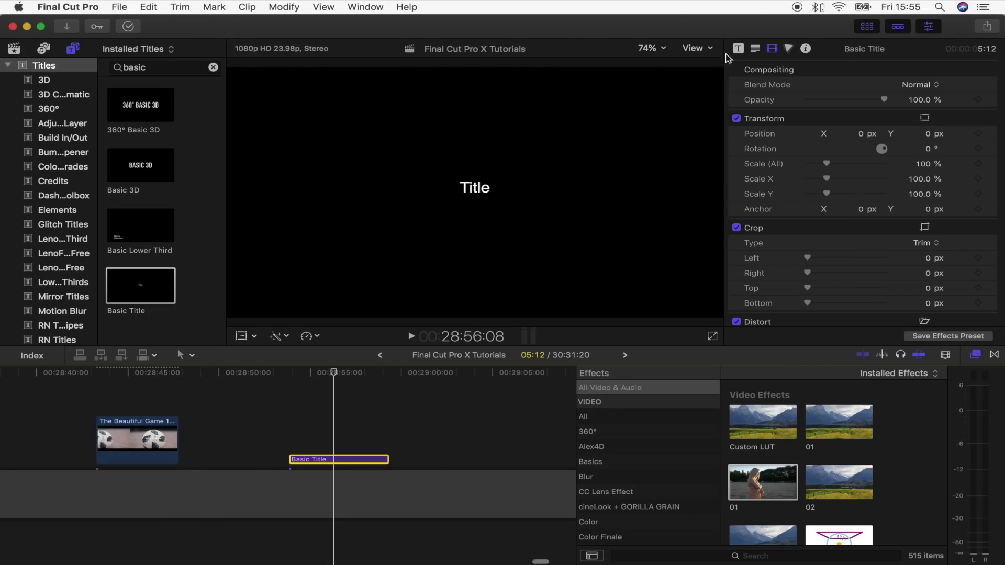
key("ctrl+Tab")
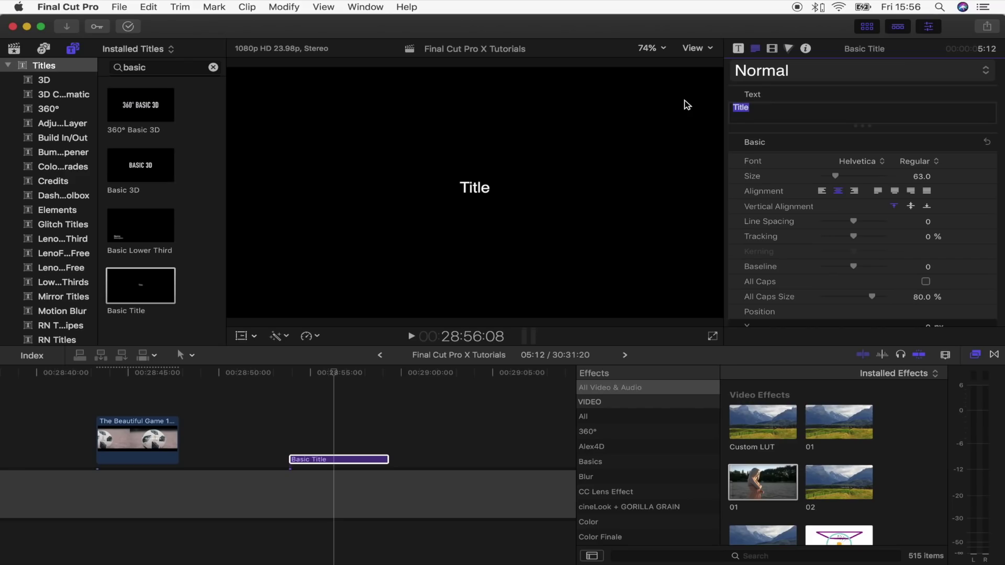
type("A beautiful destinations title")
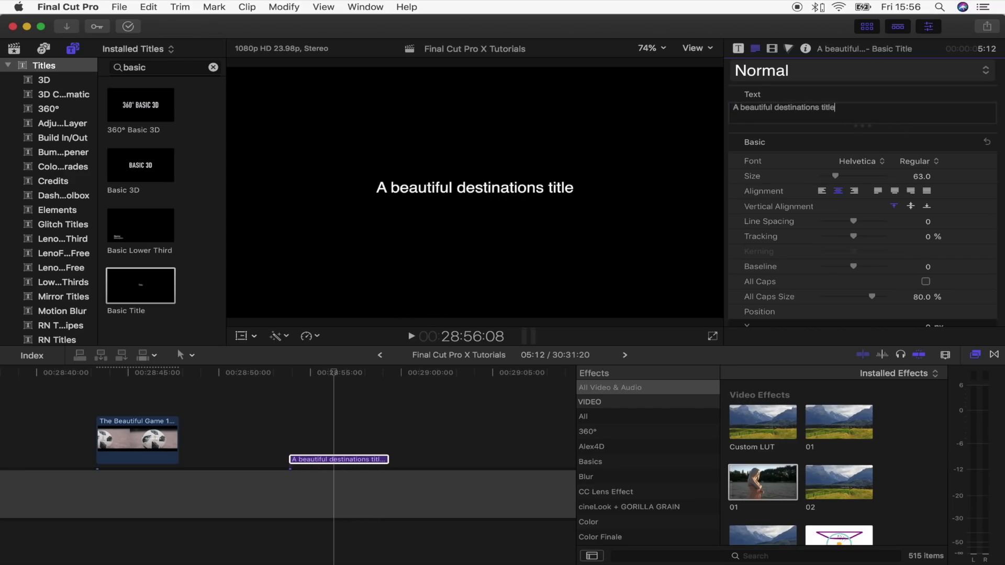
Format the title text in Bebas Neue at size 88 with 7.71% tracking
left_click(857, 160)
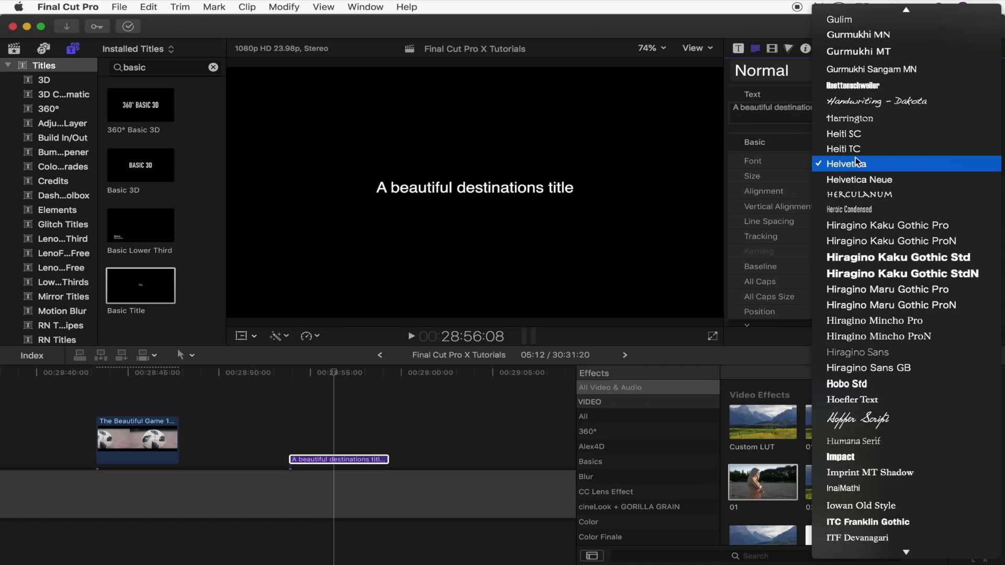
scroll(875, 168, "up", 10)
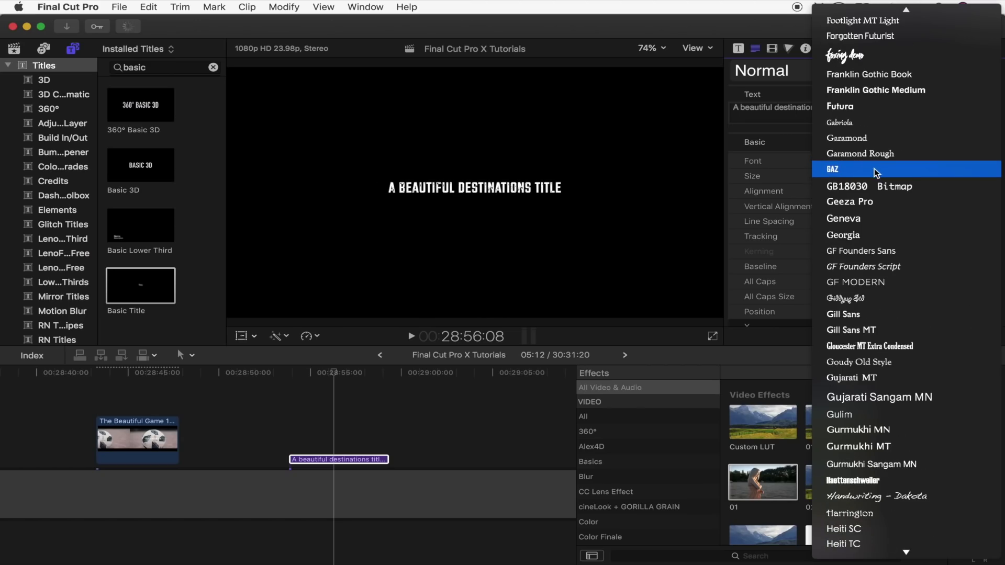
scroll(874, 169, "up", 15)
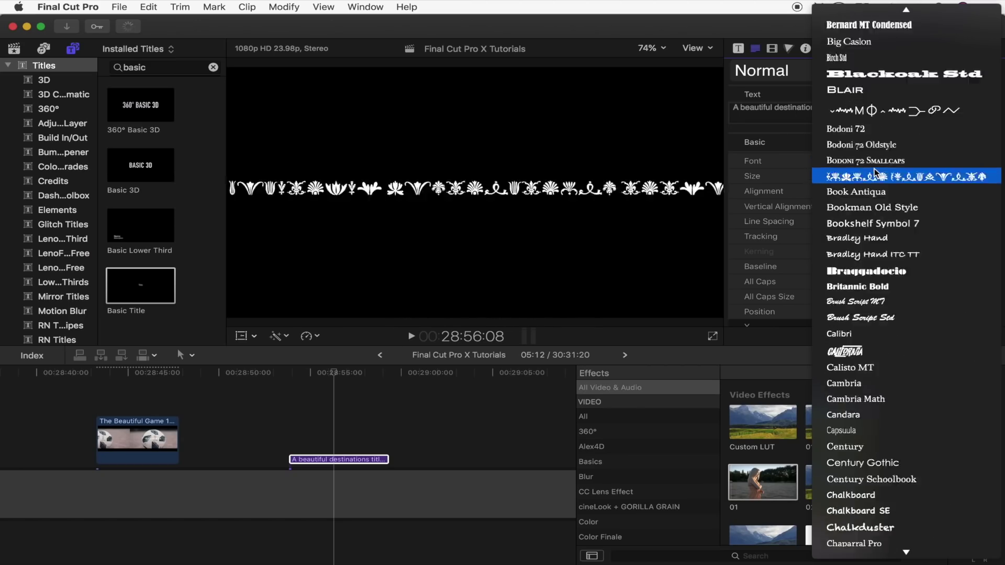
scroll(874, 168, "up", 5)
left_click(866, 184)
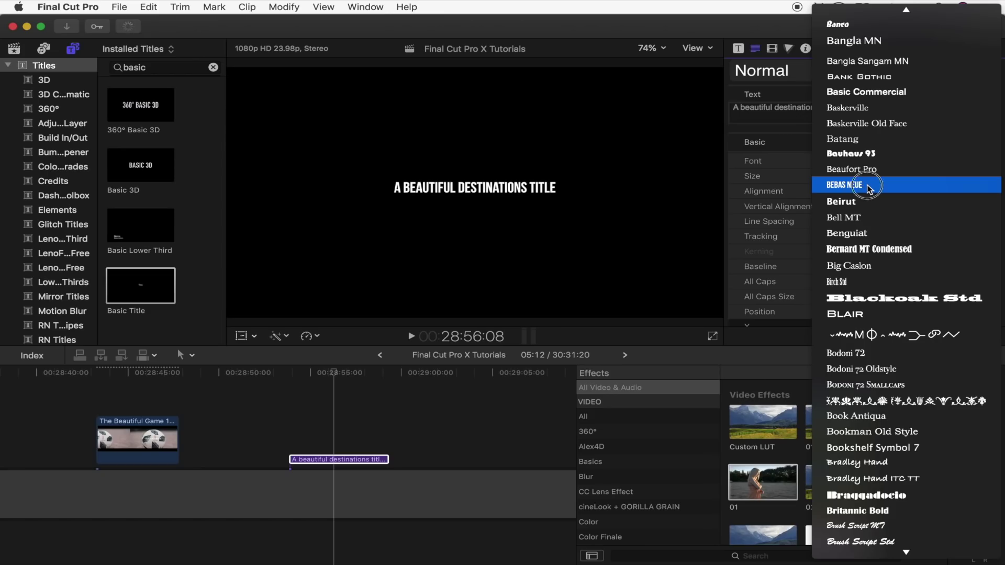
left_click_drag(840, 178, 840, 178)
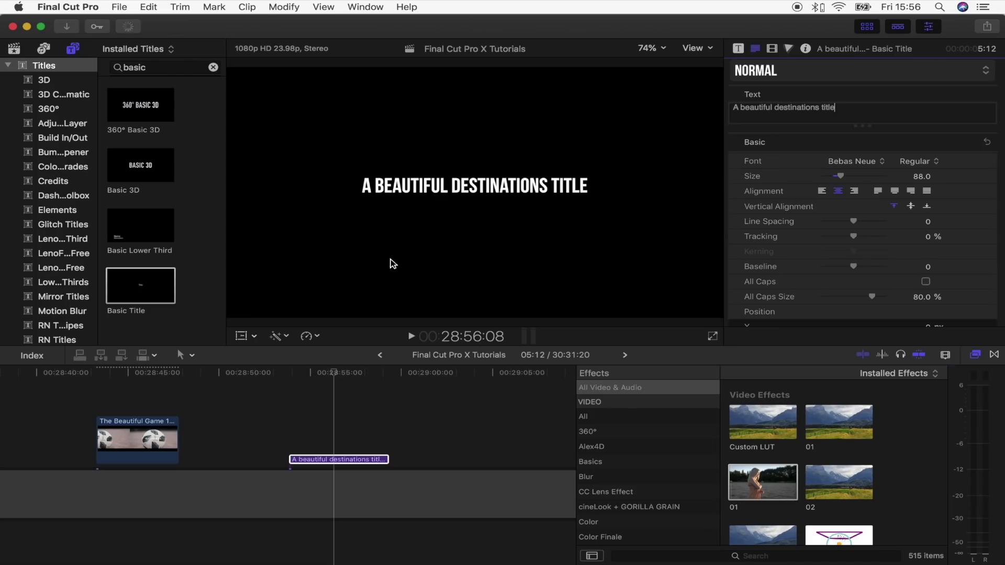
left_click_drag(856, 238, 857, 238)
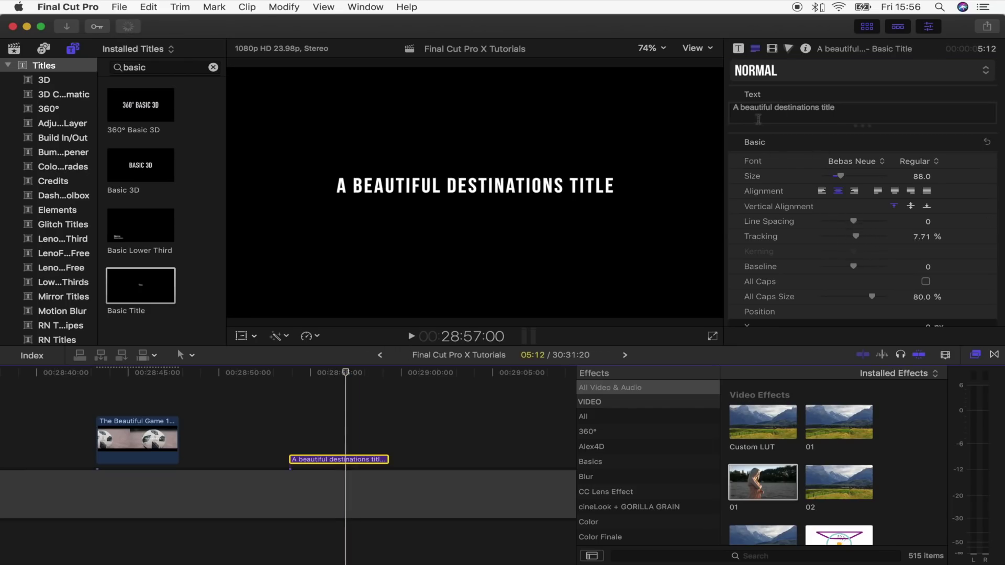
Set the words "A" and "title" in the title text to the Light font weight
double_click(737, 108)
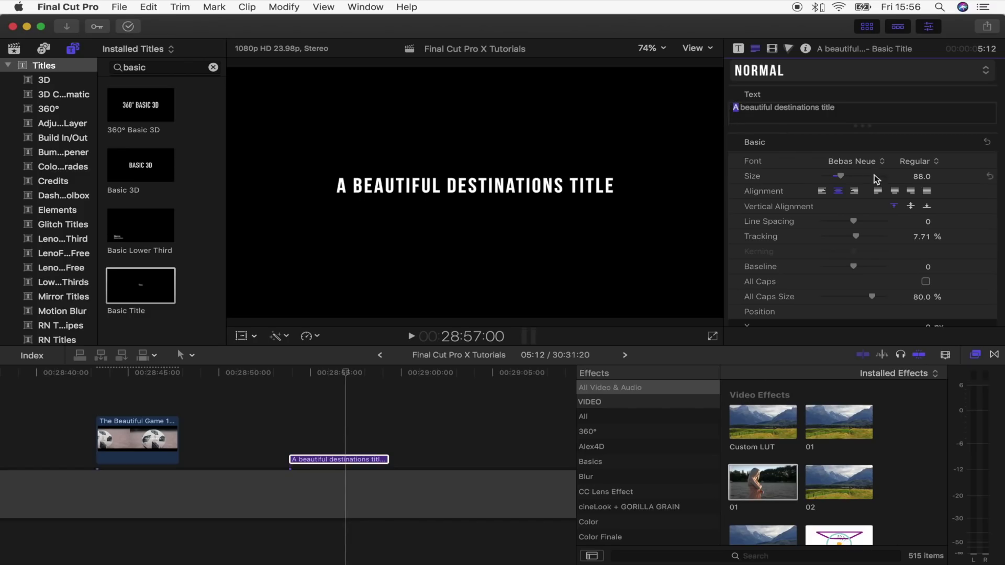
left_click(930, 166)
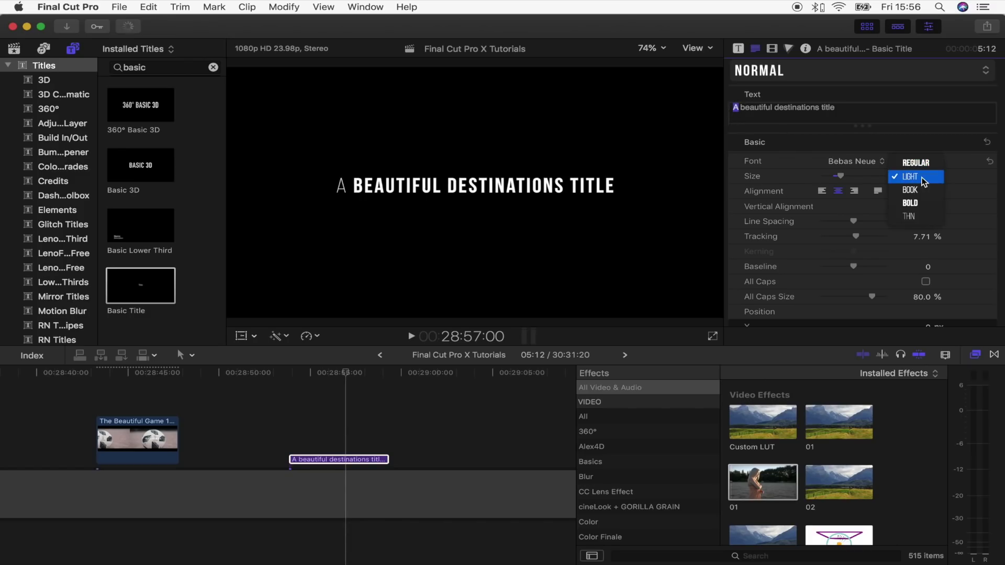
left_click(924, 182)
double_click(828, 108)
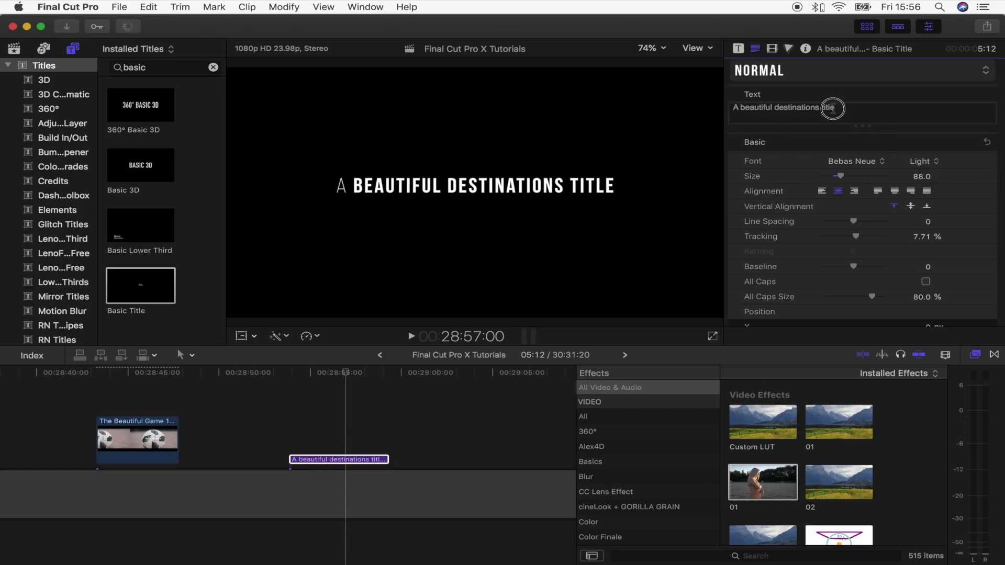
left_click(930, 160)
left_click(922, 181)
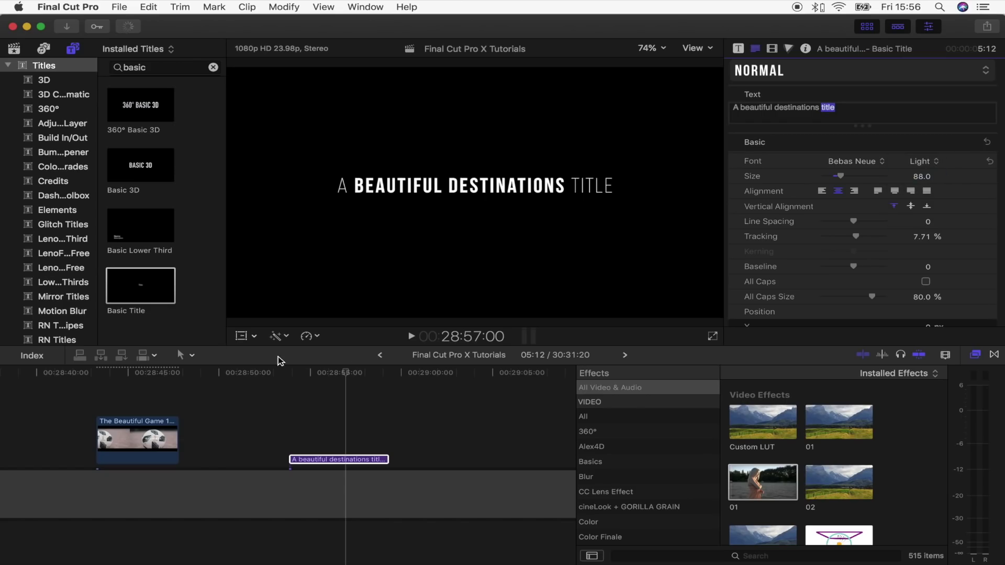
Compare the title with the football reference clip and set the whole title's tracking to 5.75%
left_click(140, 369)
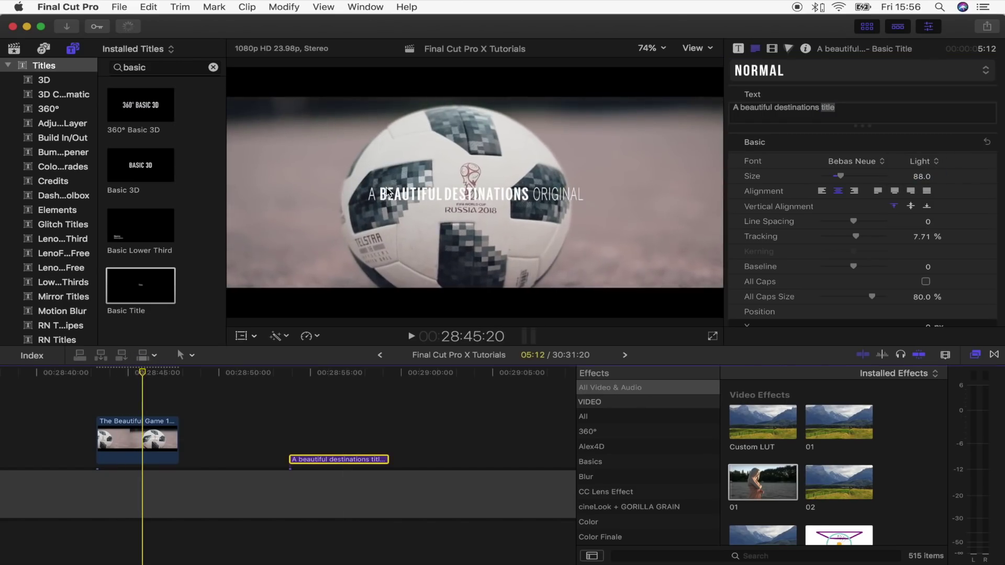
left_click(354, 372)
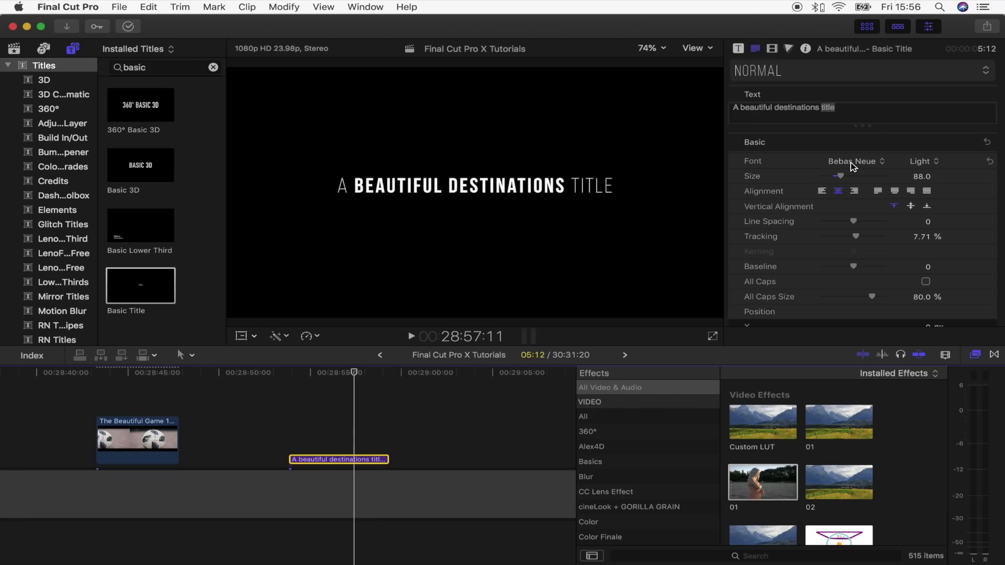
left_click(333, 435)
left_click_drag(333, 374, 321, 408)
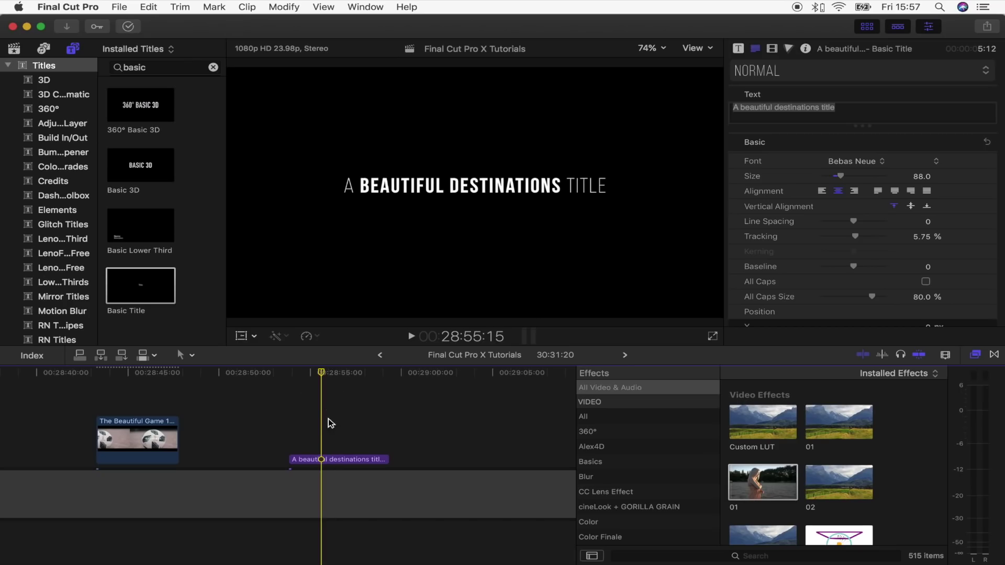
Check the brush swipe in the football clip and, in Photoshop, paint two slanted white strokes on Layer 4 with the 36 px brush
left_click_drag(135, 373, 173, 379)
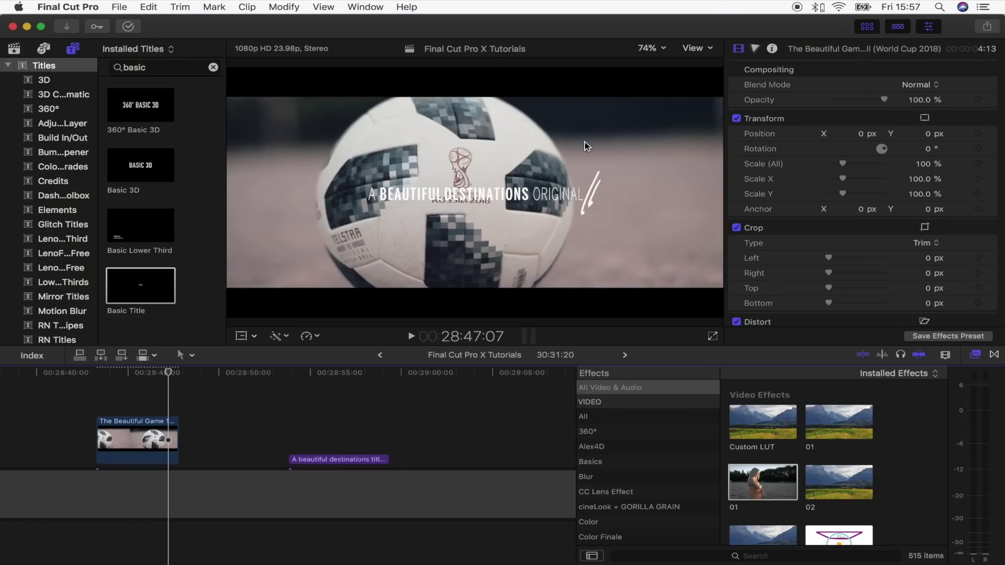
mouse_move(290, 217)
left_mouse_down()
mouse_move(215, 388)
mouse_move(242, 365)
left_mouse_up()
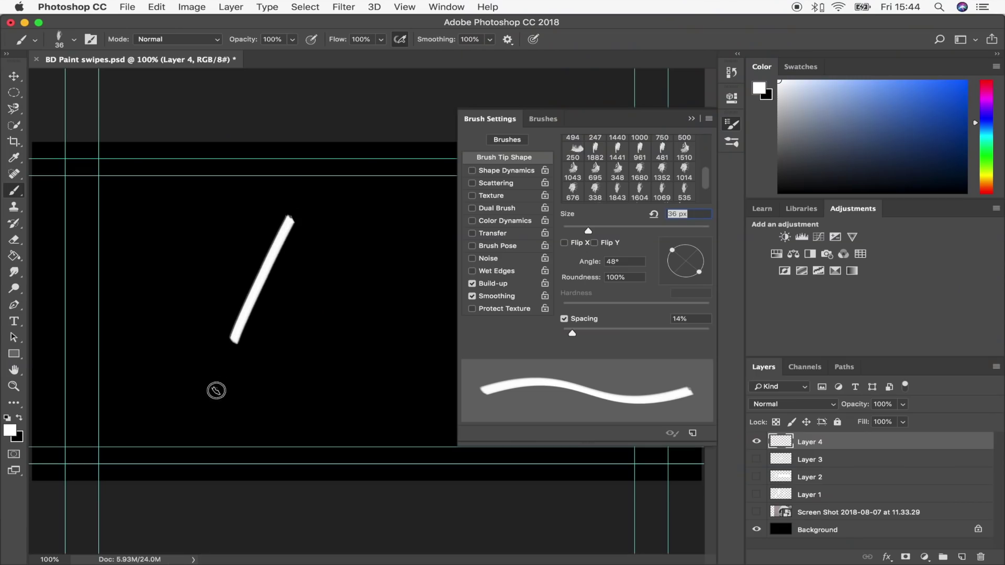
mouse_move(298, 261)
left_mouse_down()
mouse_move(252, 355)
mouse_move(278, 334)
left_mouse_up()
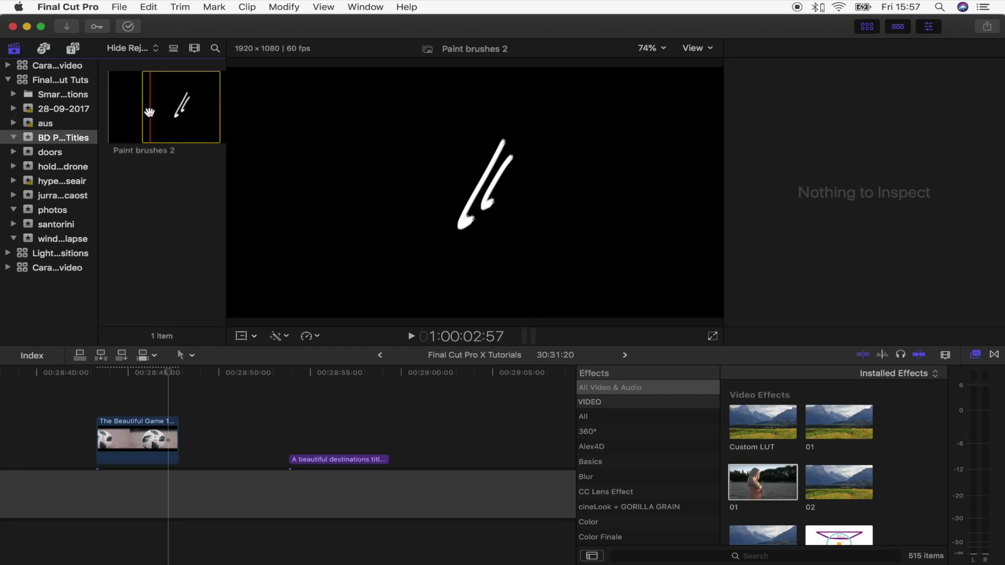
In Final Cut Pro, place the Paint brushes 2 clip above the title and trim its end to the title's end
left_click_drag(147, 108, 290, 425)
left_click_drag(388, 425, 390, 425)
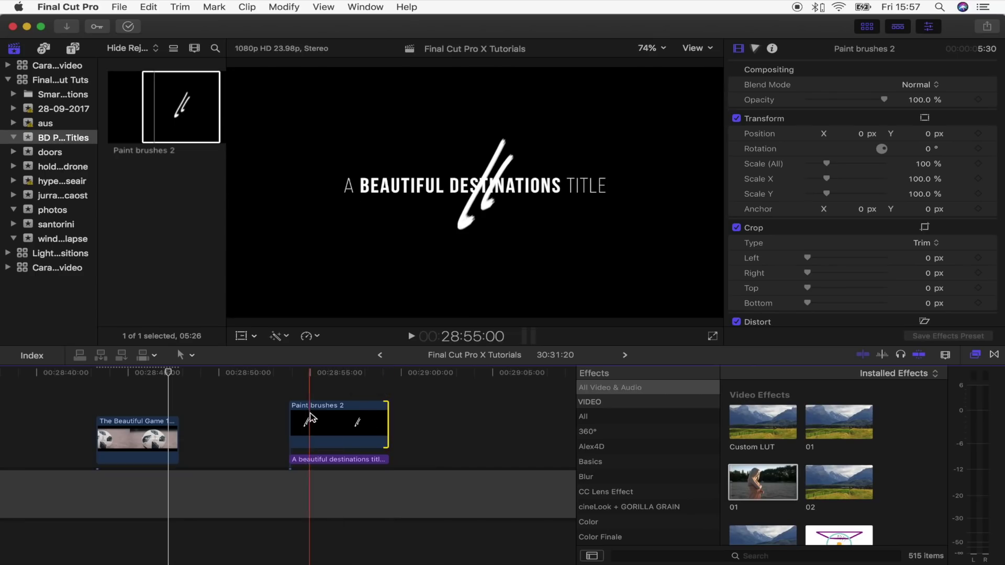
Transform the Paint brushes 2 clip so the strokes sit just before the title text, at position X about -653 px
left_click(325, 424)
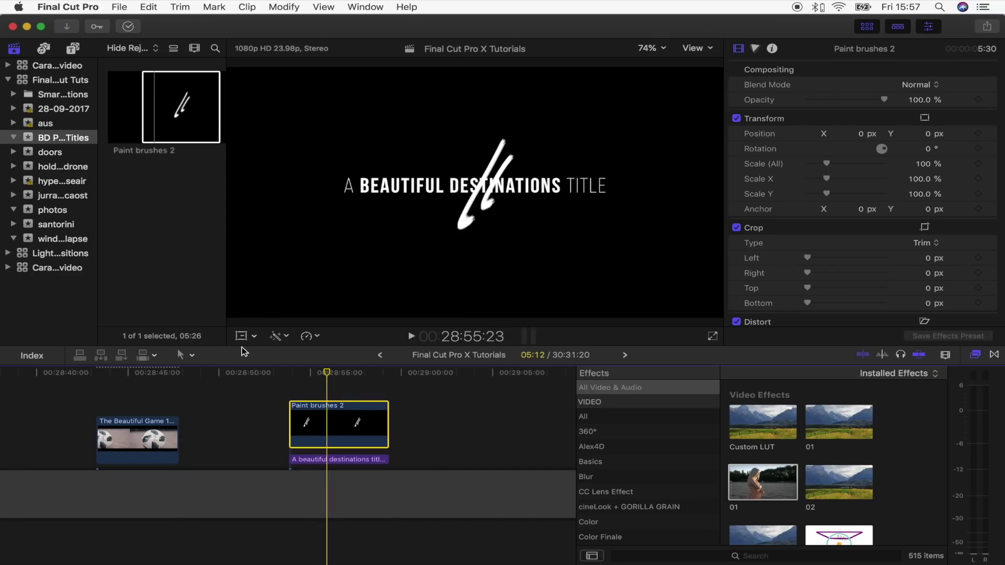
left_click(242, 338)
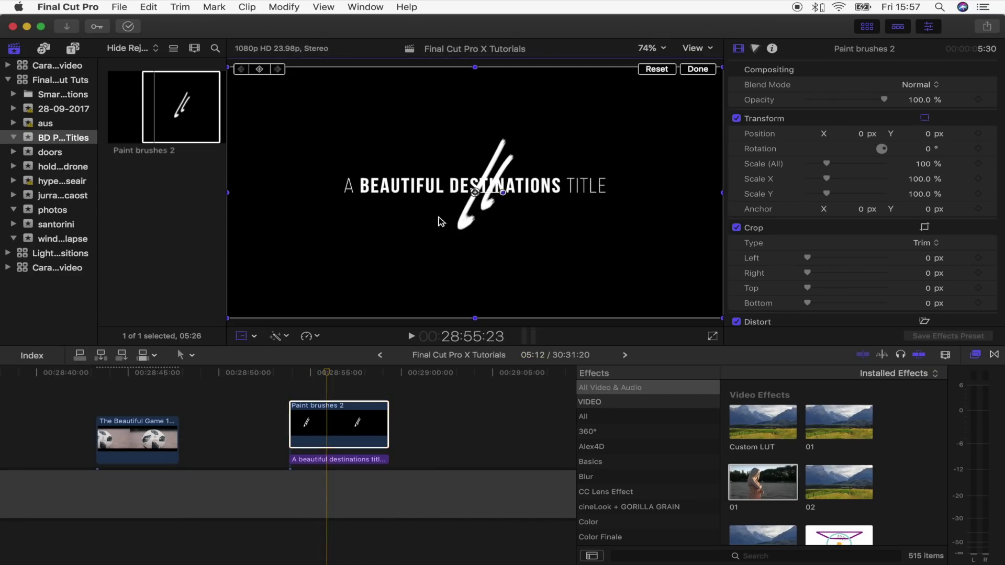
left_click_drag(483, 201, 306, 193)
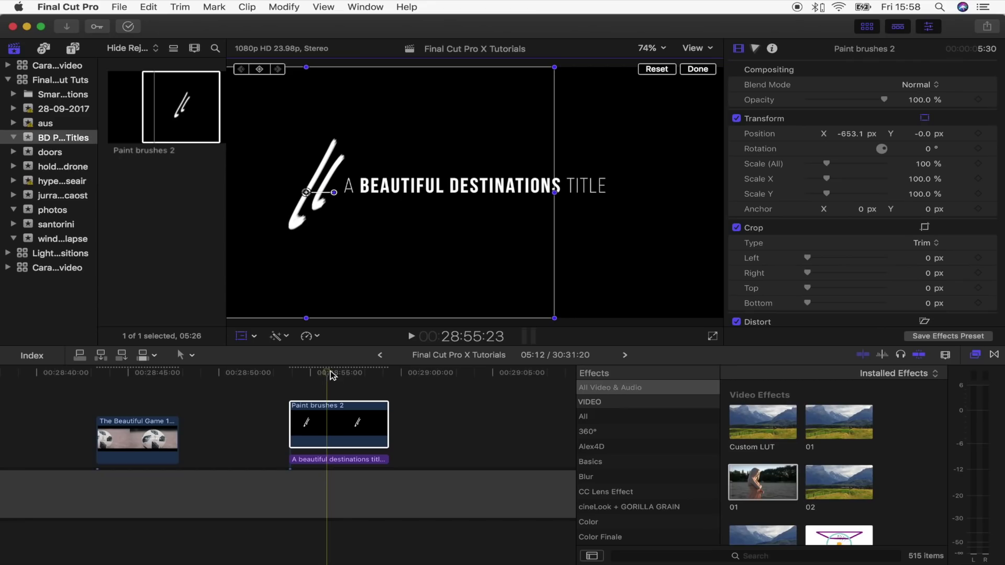
Add a transform keyframe at the very start of the Paint brushes 2 clip, at 28:53:21
left_click_drag(325, 375, 289, 373)
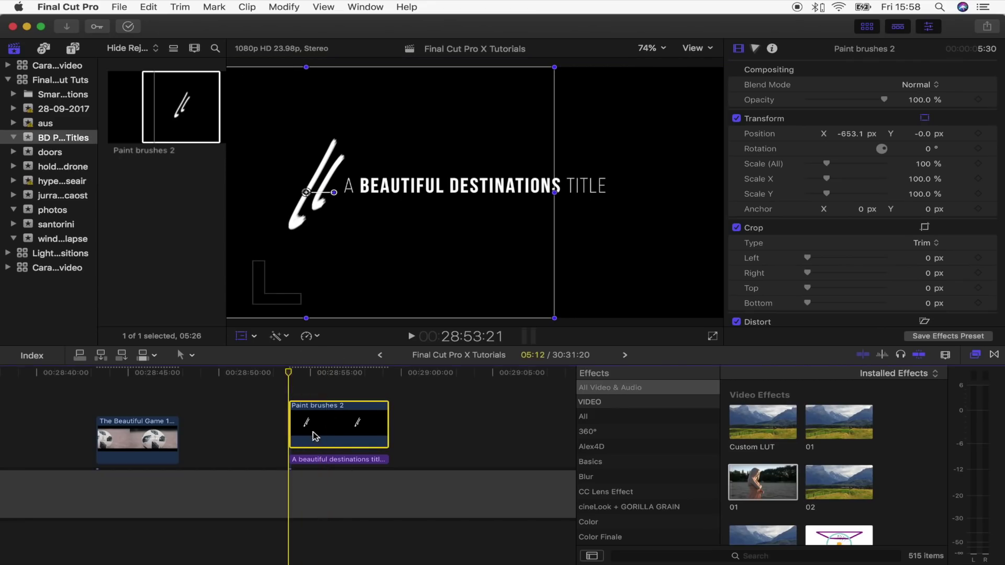
left_click(240, 337)
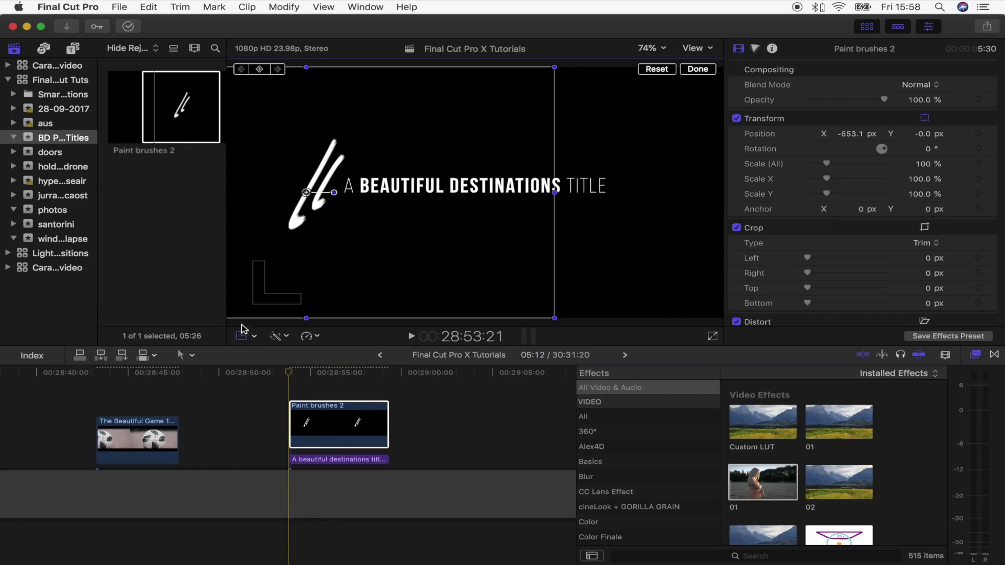
left_click(260, 70)
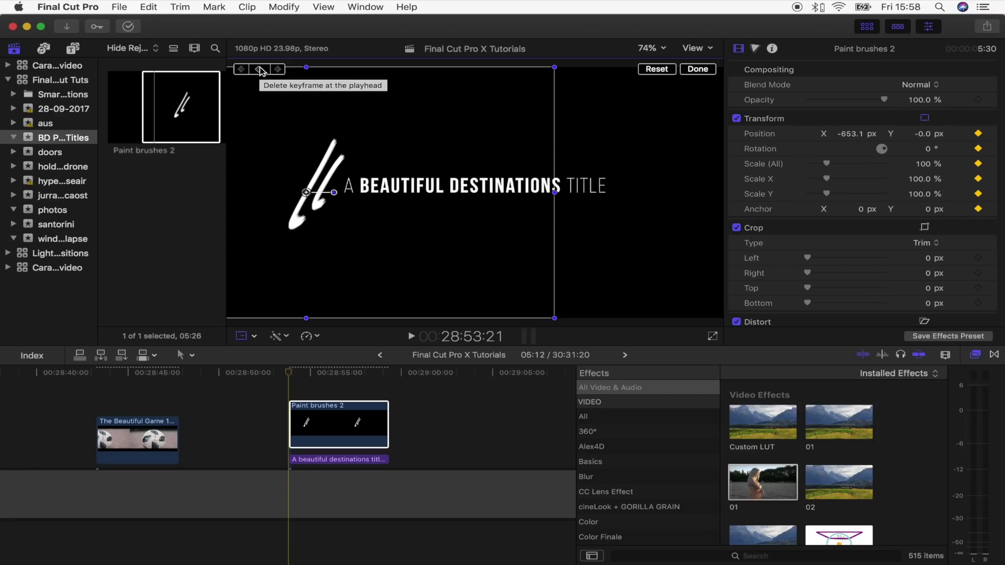
Add a second transform keyframe to the Paint brushes 2 clip five frames further on, at 28:54:02
key("Right")
key("Right")
key("Right")
key("Right")
key("Right")
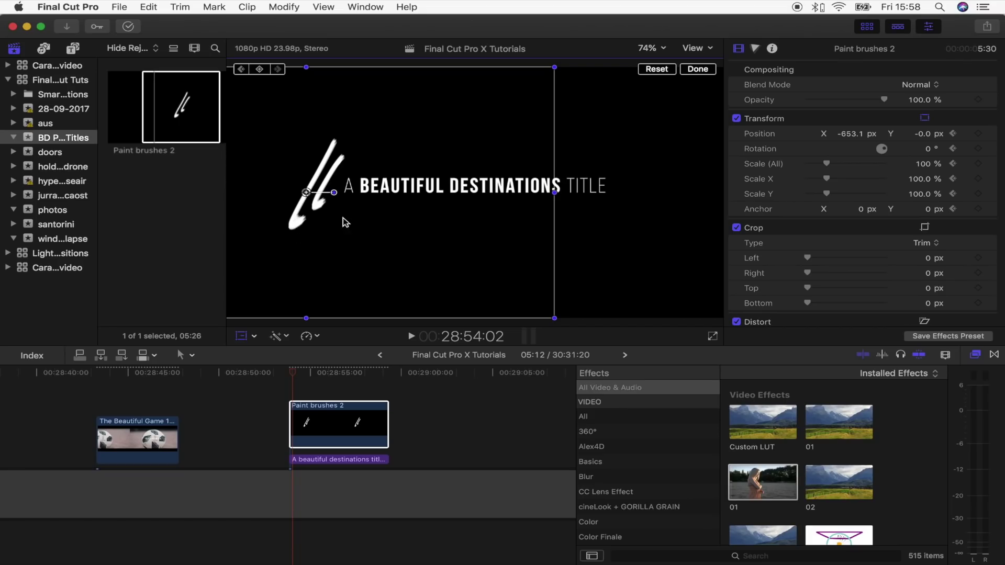
left_click(259, 70)
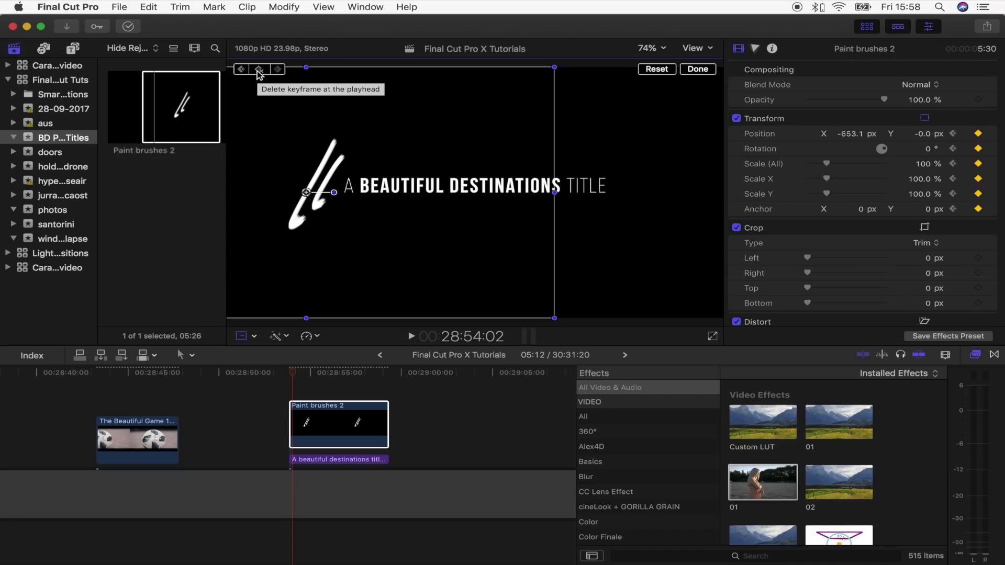
key("Right")
key("Right")
key("Right")
key("Right")
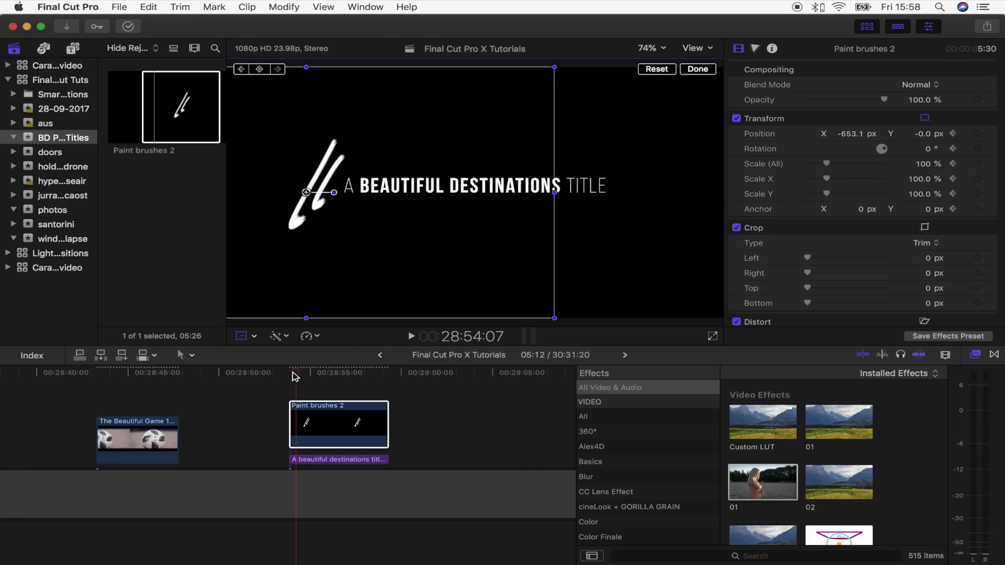
Return the playhead to the start of the Paint brushes 2 clip and show the clip's video animation
key("super+equal")
key("super+minus")
left_click(291, 373)
key("super+equal")
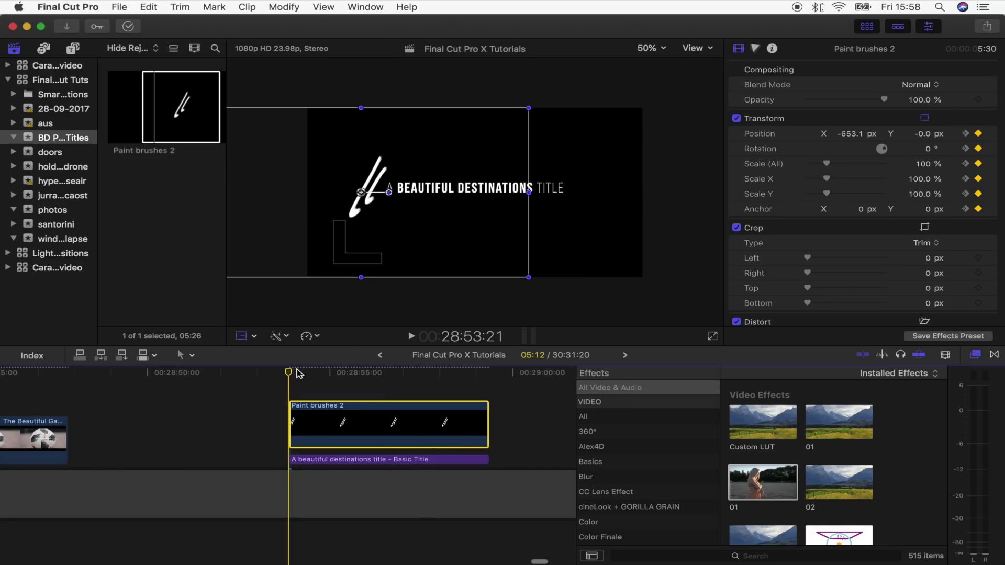
right_click(314, 422)
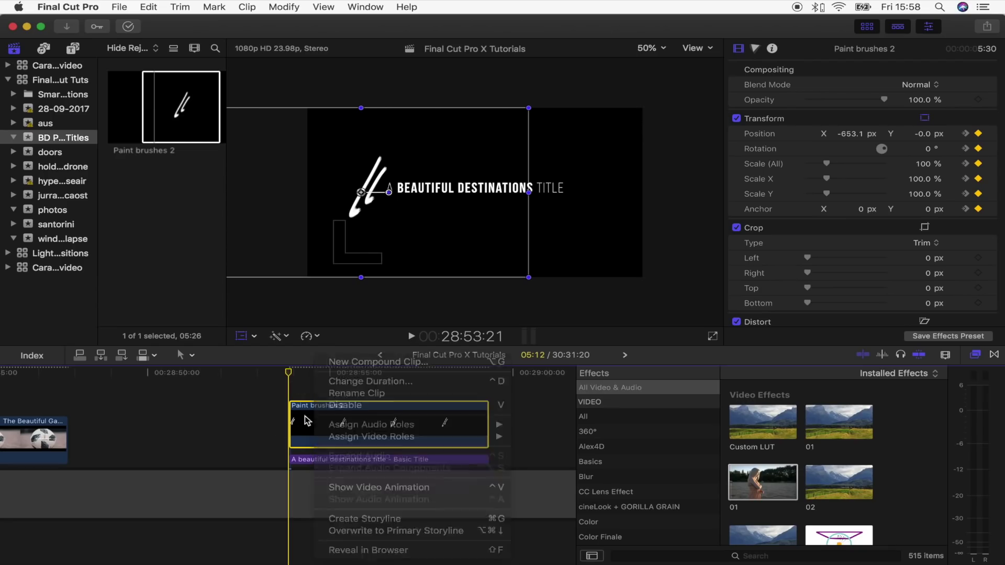
right_click(303, 424)
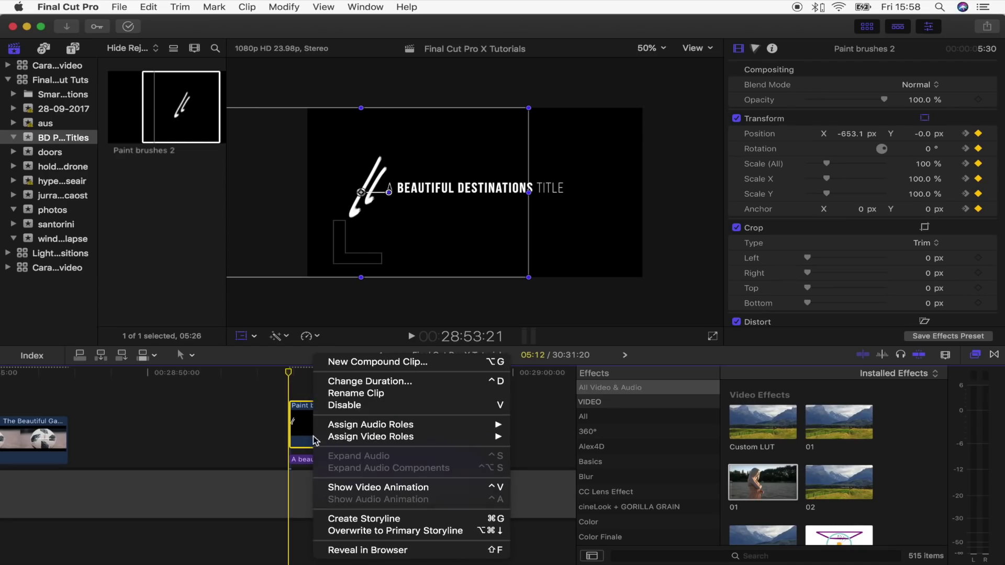
left_click(378, 487)
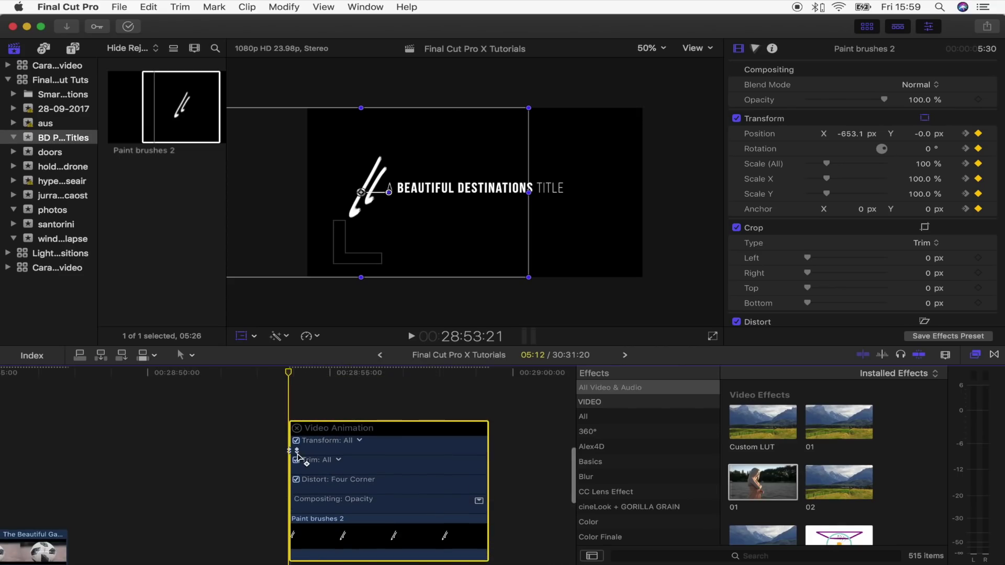
Five frames after the second keyframe, at 28:54:07, move the brush strokes past the end of the title to position X about 574 px
key("super+equal")
left_click_drag(301, 373, 287, 378)
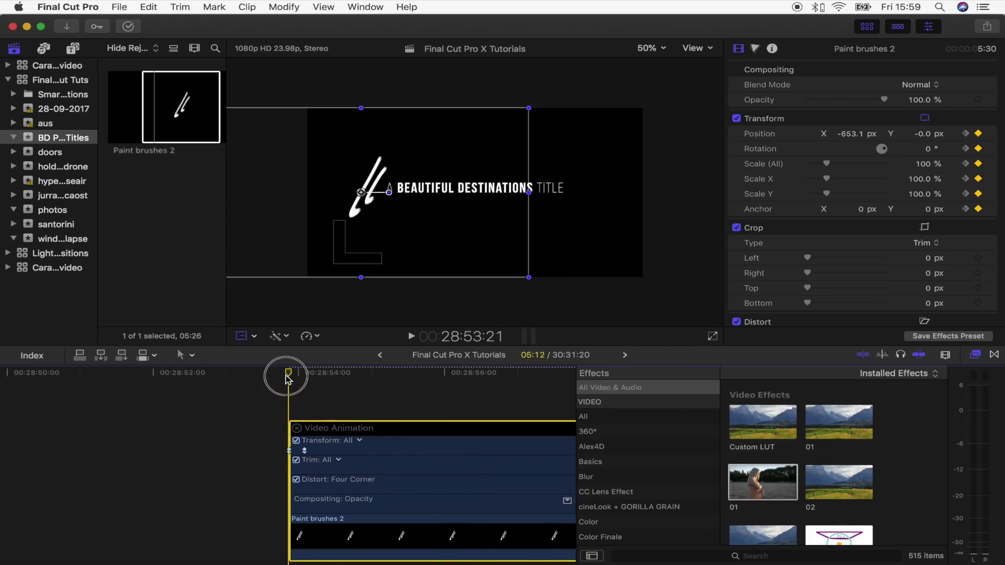
key("Right")
key("Right")
key("Right")
key("Right")
key("Right")
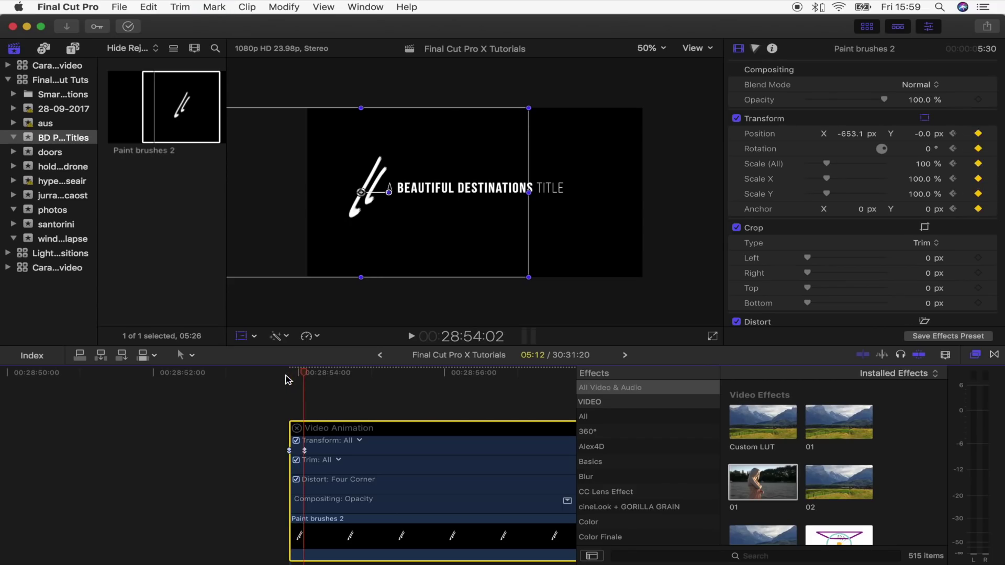
scroll(303, 386, "right", 5)
scroll(232, 438, "down", 1)
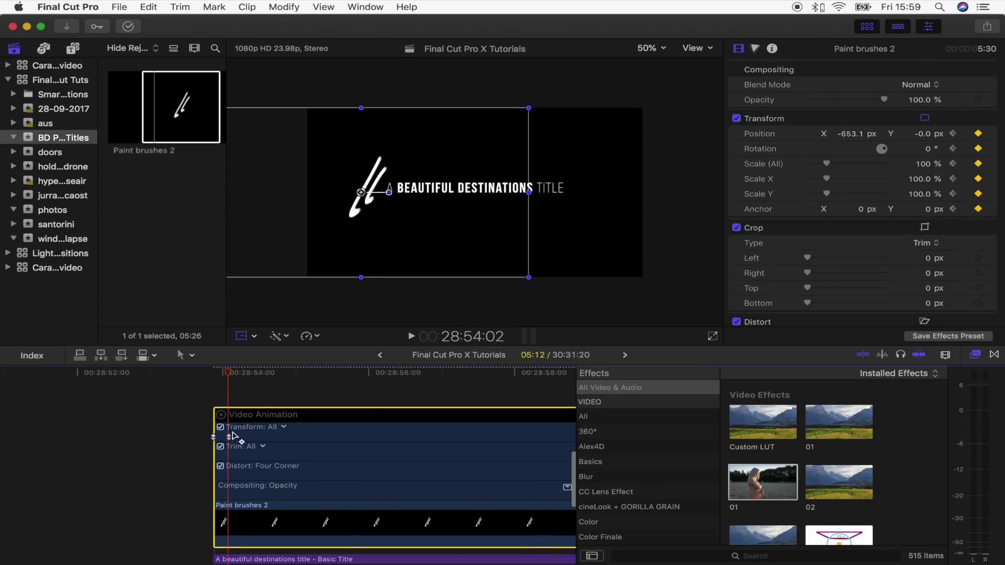
key("Right")
key("Right")
key("Right")
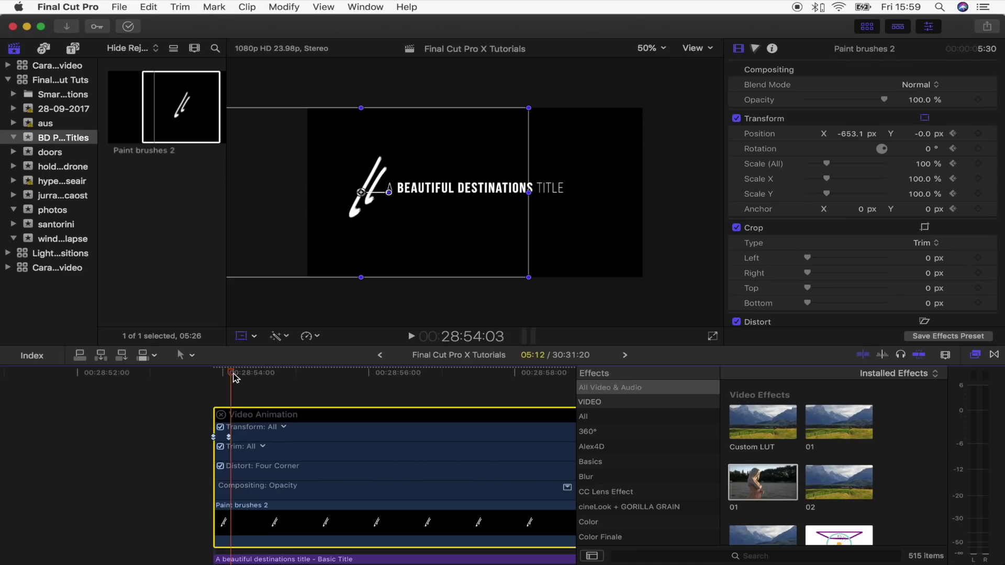
key("Right")
key("Right")
left_click_drag(370, 212, 578, 216)
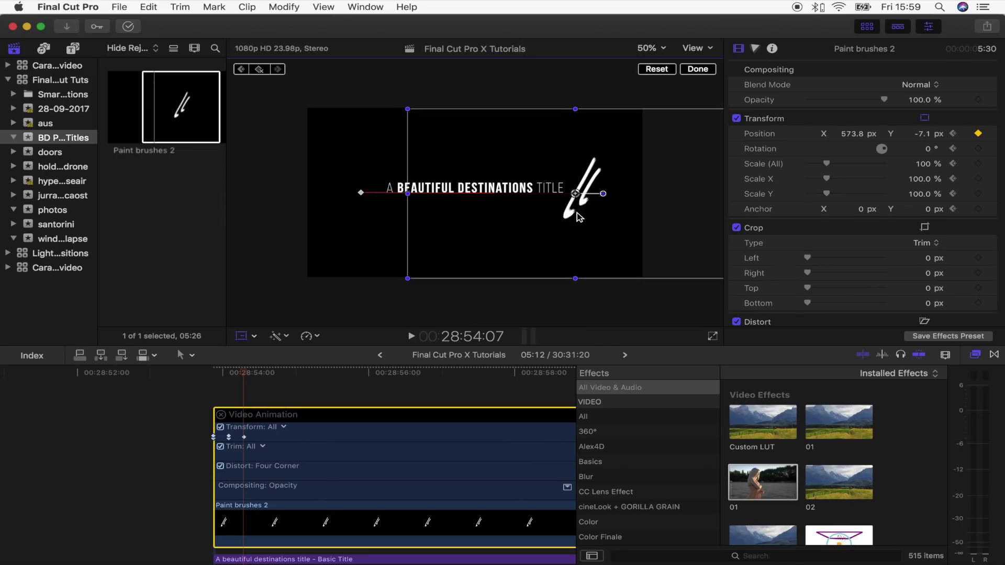
Add a transform keyframe to the Paint brushes 2 clip at 28:54:12 and play back the swipe from the clip's start
left_click_drag(248, 376, 258, 373)
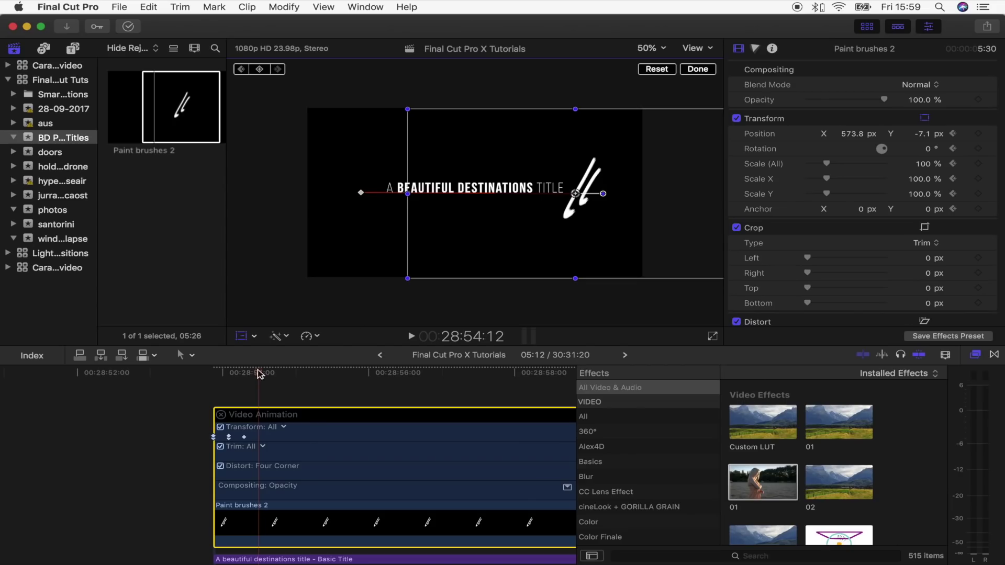
left_click(260, 70)
left_click(214, 376)
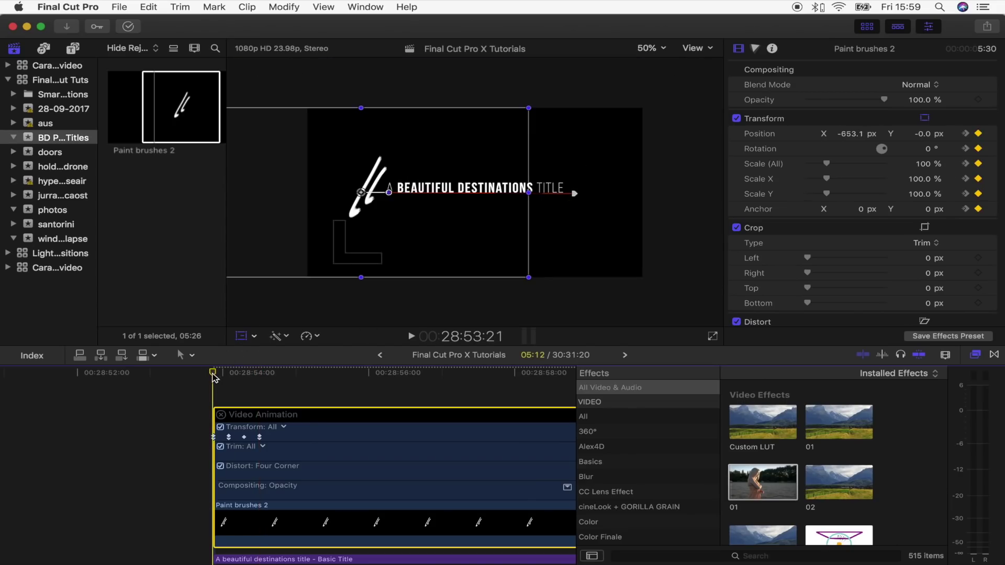
key("space")
left_click(215, 377)
key("space")
left_click(259, 376)
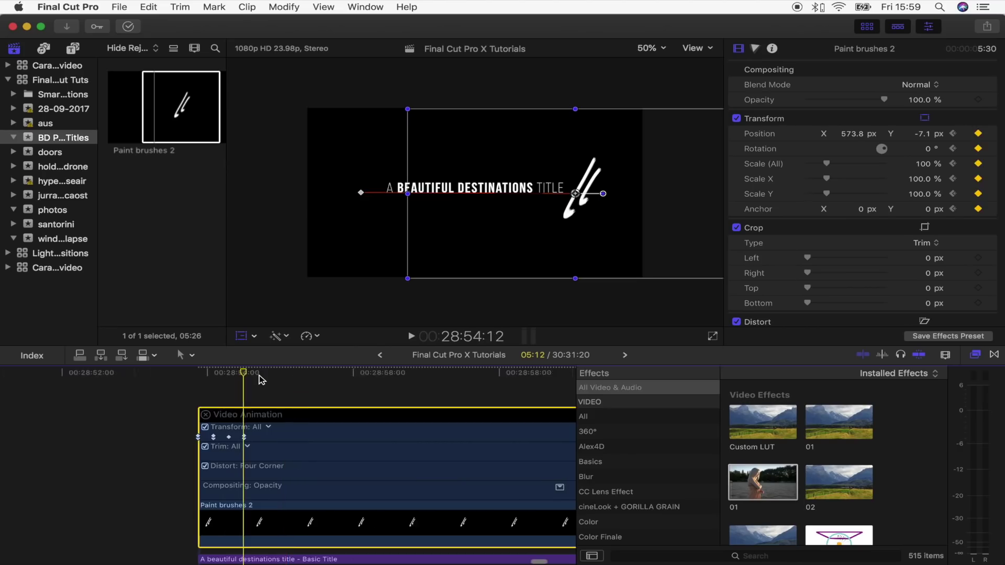
Add a transform keyframe near the end of the Paint brushes 2 clip, at 28:58:02, with the strokes held after the title
scroll(260, 379, "right", 3)
left_click_drag(260, 378, 413, 372)
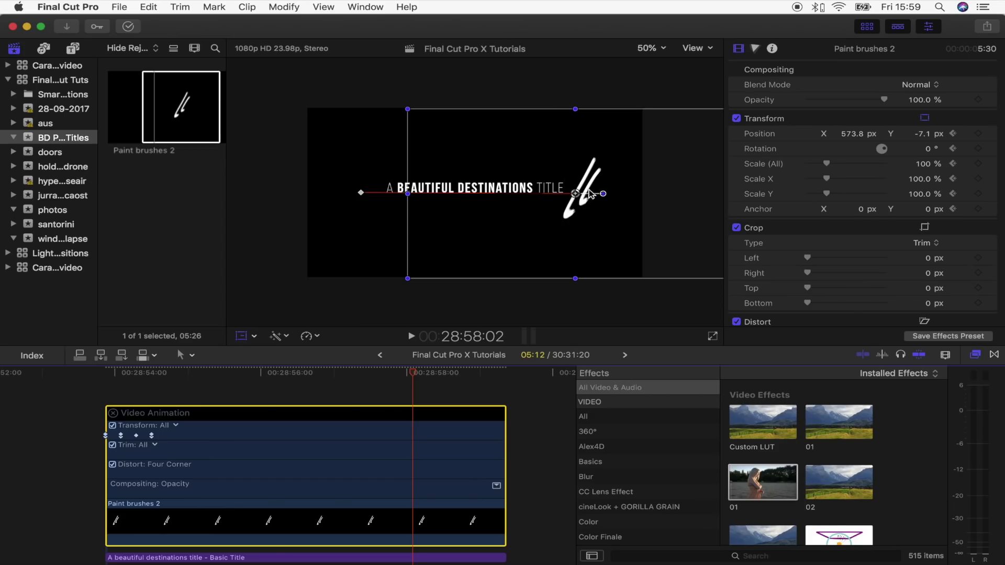
left_click(242, 336)
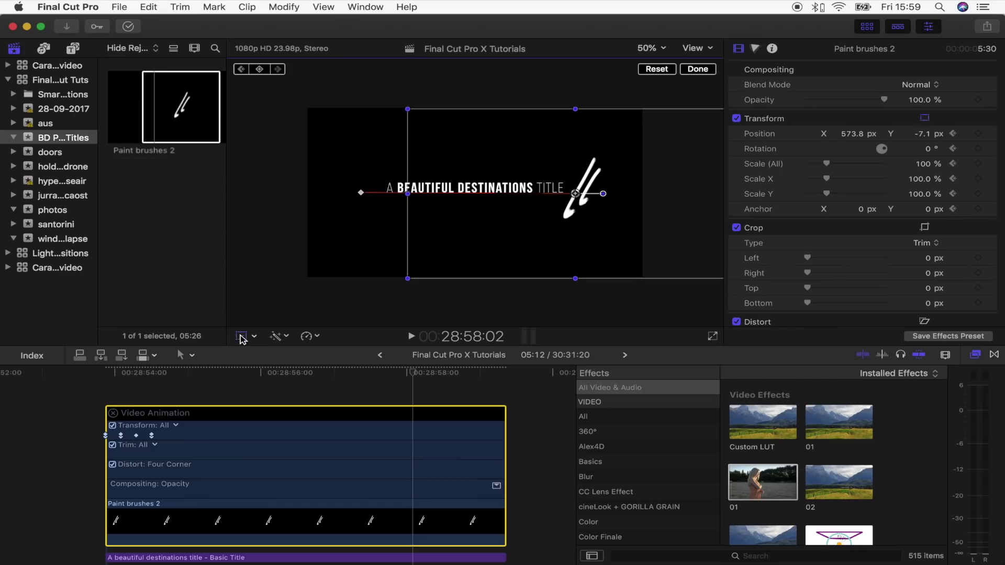
left_click(259, 69)
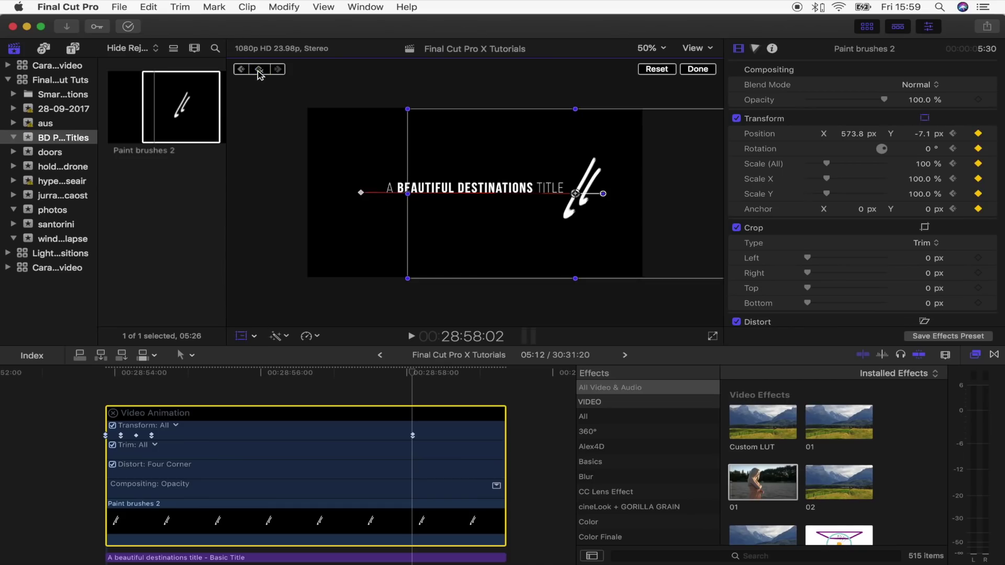
Add another transform keyframe to the Paint brushes 2 clip five frames further on, at 28:58:07
key("Right")
key("Right")
key("Right")
key("Right")
key("Right")
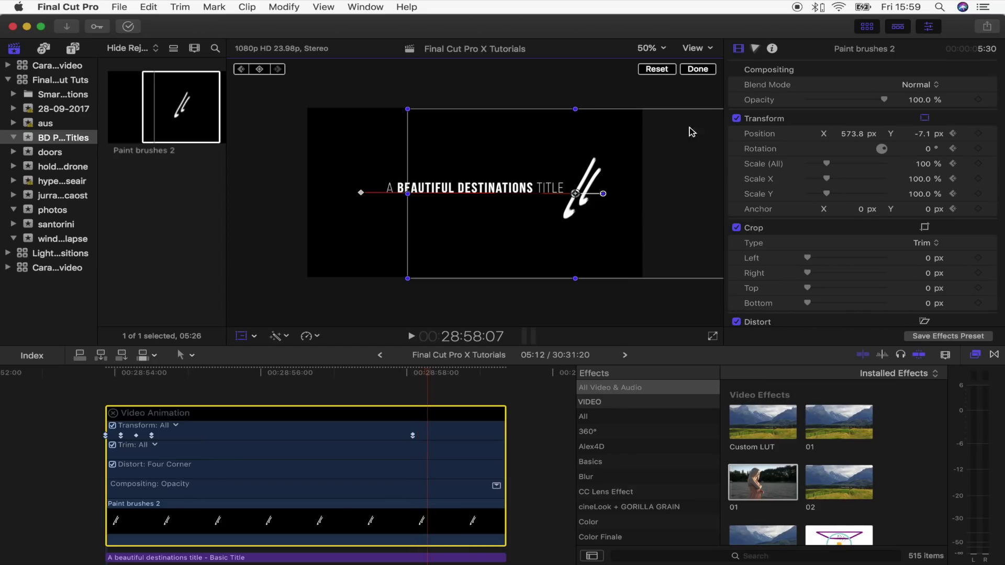
left_click(259, 70)
A few frames further on, move the strokes back before the title to X about -662 px, and add a closing transform keyframe at 28:58:17
left_click_drag(432, 373, 443, 373)
left_click_drag(589, 219, 373, 219)
left_click_drag(445, 378, 458, 377)
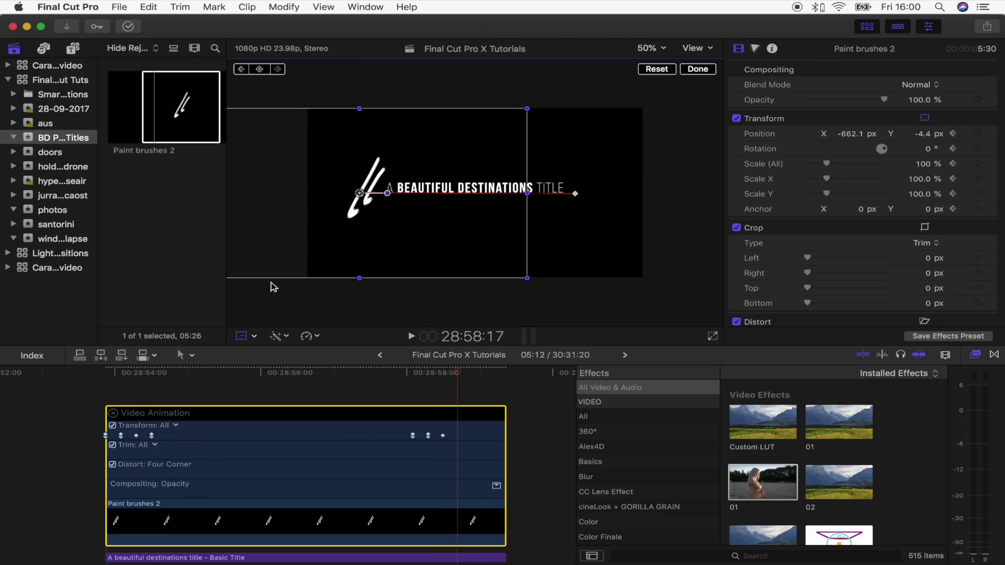
left_click(261, 70)
left_click(180, 406)
left_click(123, 403)
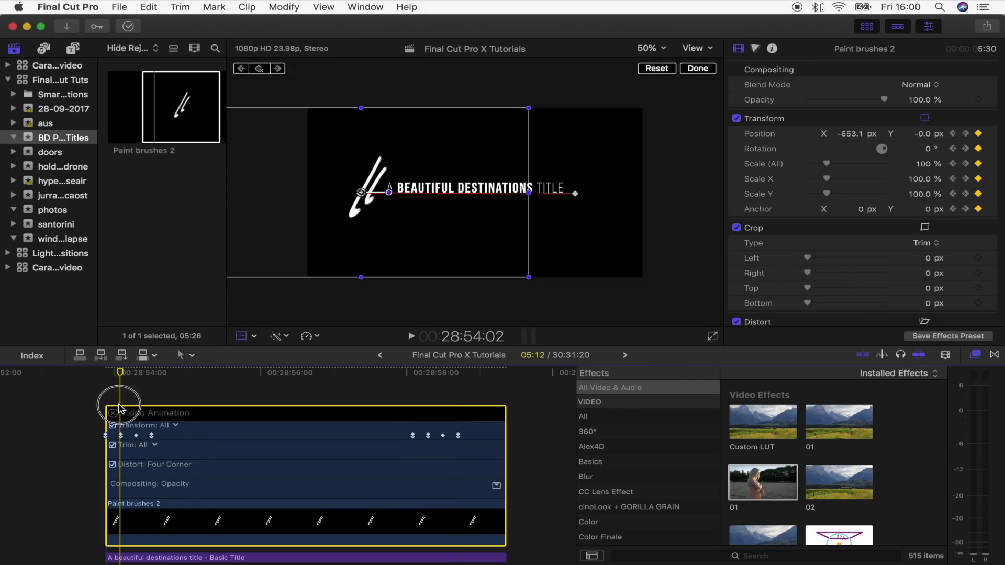
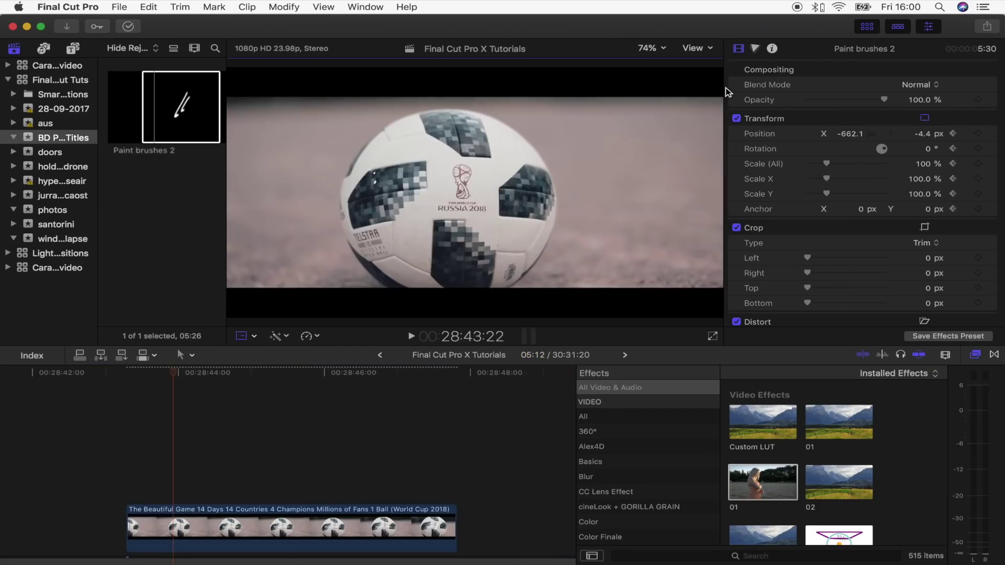
Step through the reference Beautiful Game clip frame by frame from 28:43:22 to examine how the strokes draw on and reveal the text
key("Right")
key("Right")
key("Right")
key("Right")
key("Right")
key("Right")
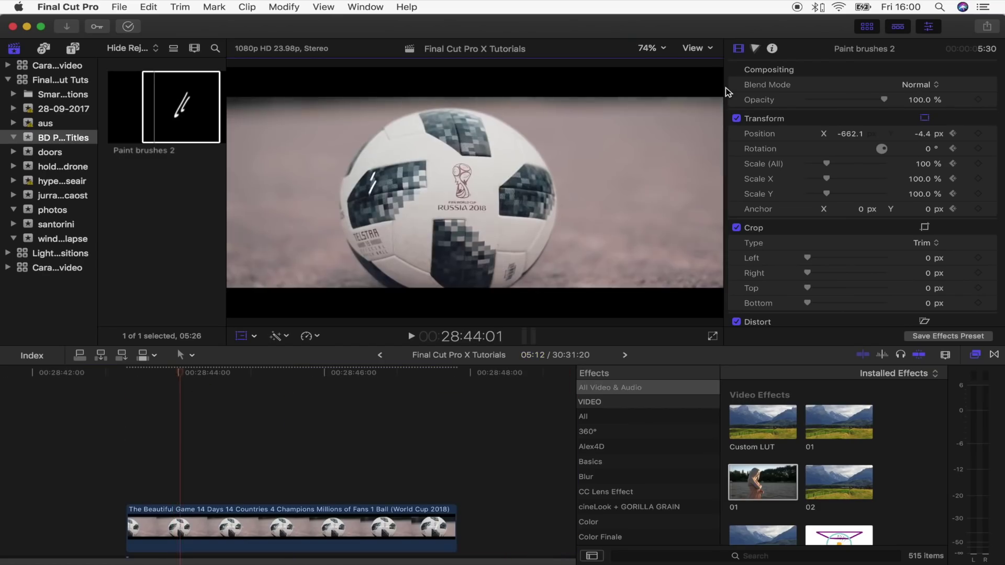
key("Right")
key("Right")
key("Right")
key("Right")
key("Right")
key("Right")
key("Right")
key("Right")
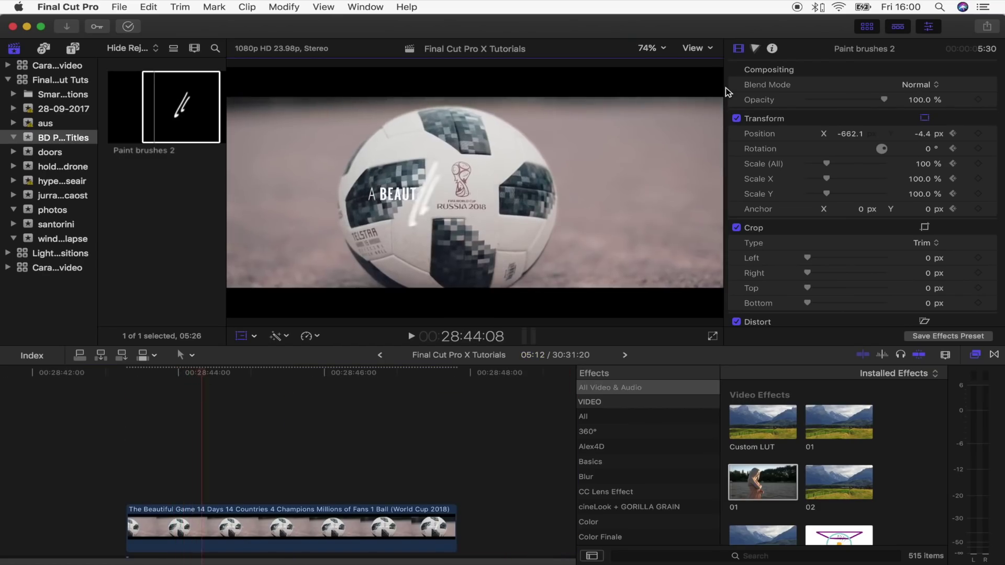
key("ctrl+v")
Apply the Draw Mask effect from the Masks category to the Paint brushes 2 clip
scroll(278, 460, "right", 5)
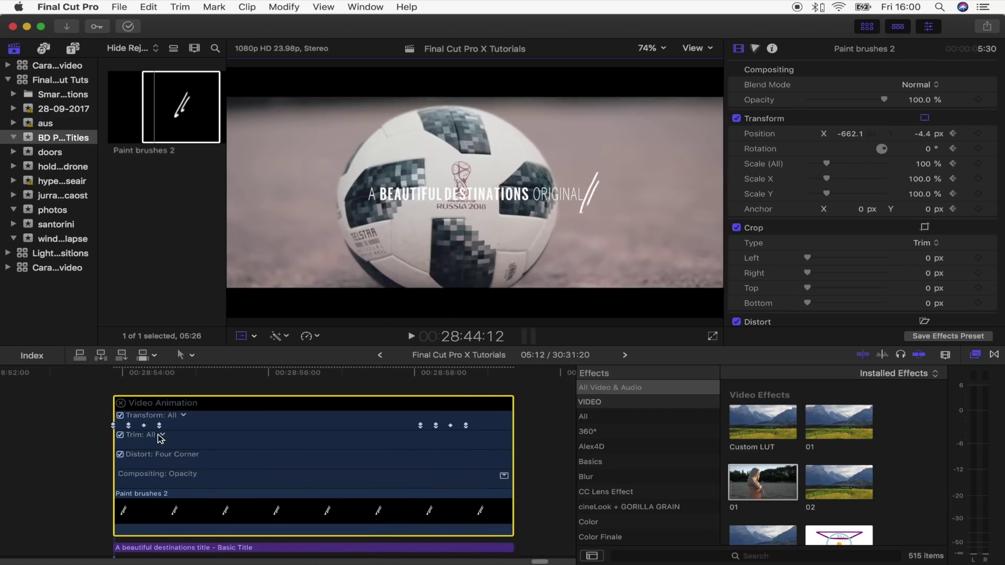
scroll(157, 460, "down", 2)
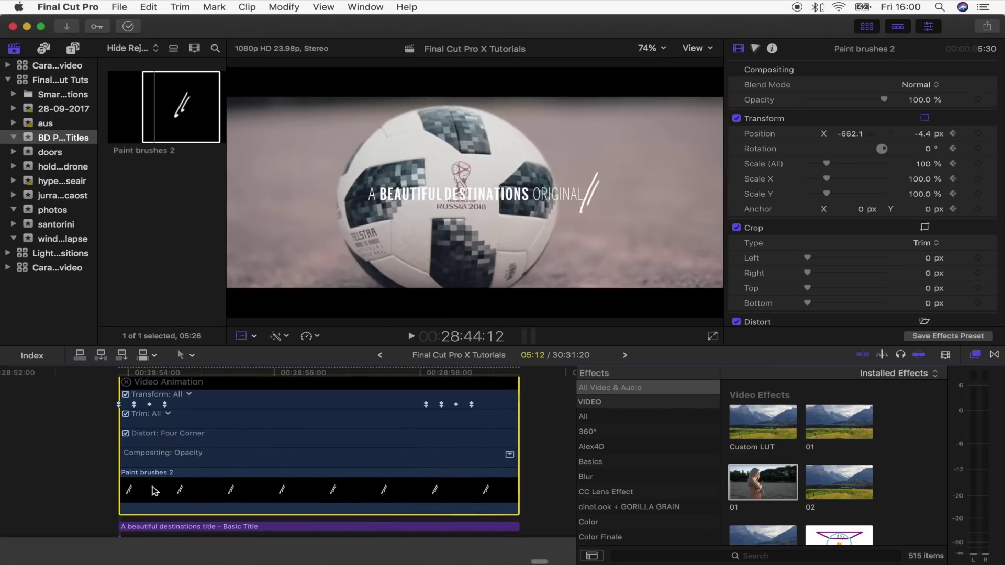
left_click(148, 371)
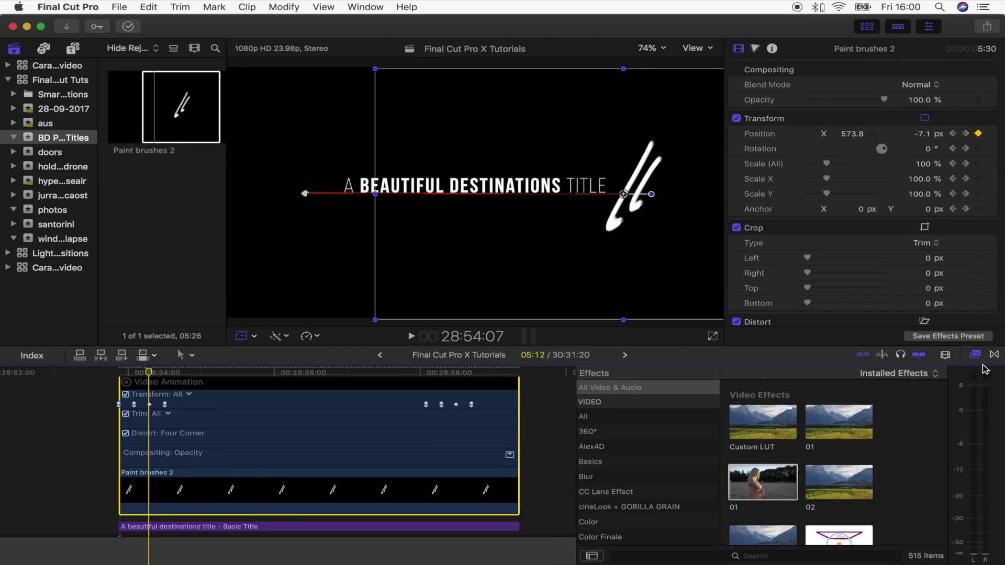
scroll(596, 410, "down", 8)
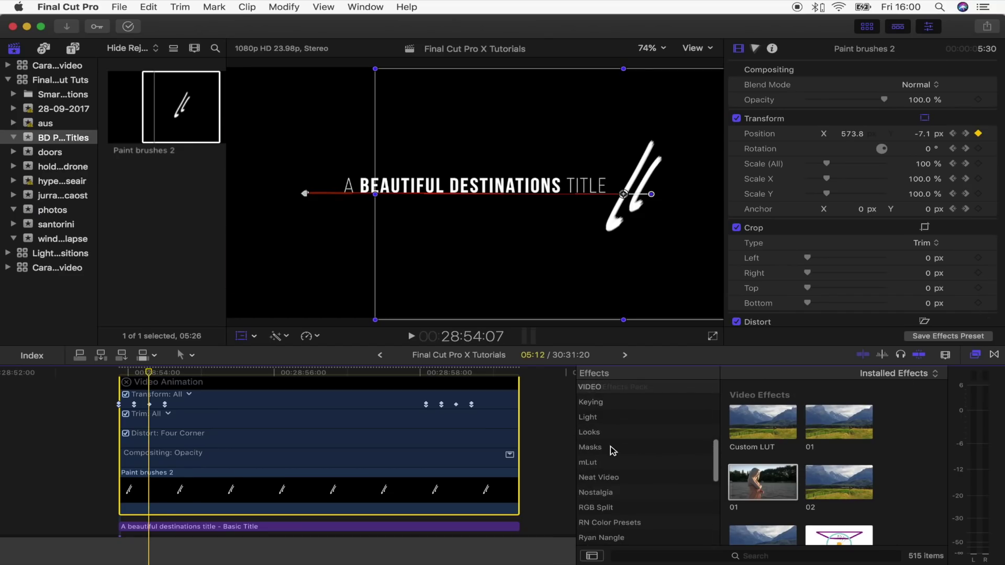
left_click(611, 448)
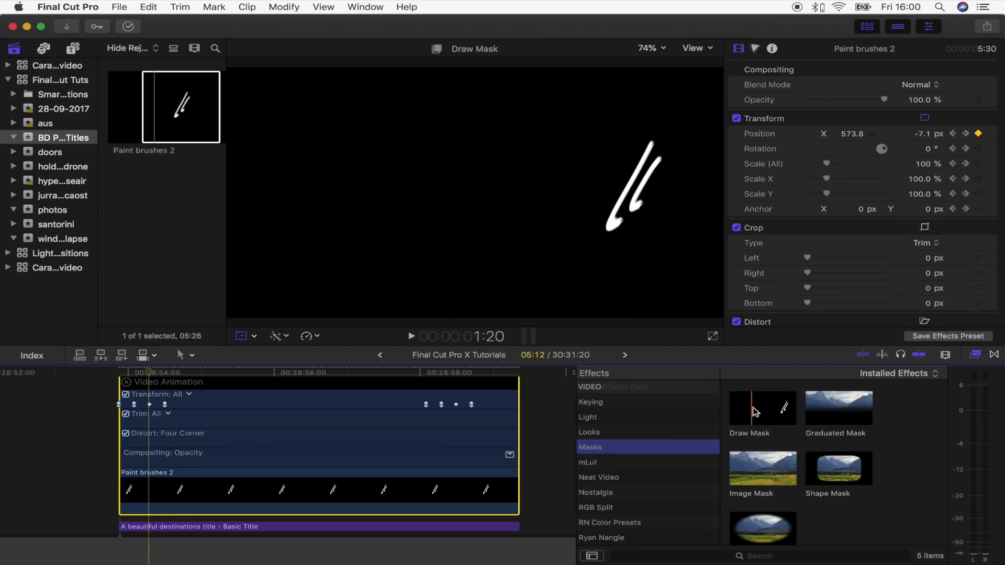
left_click_drag(761, 409, 167, 494)
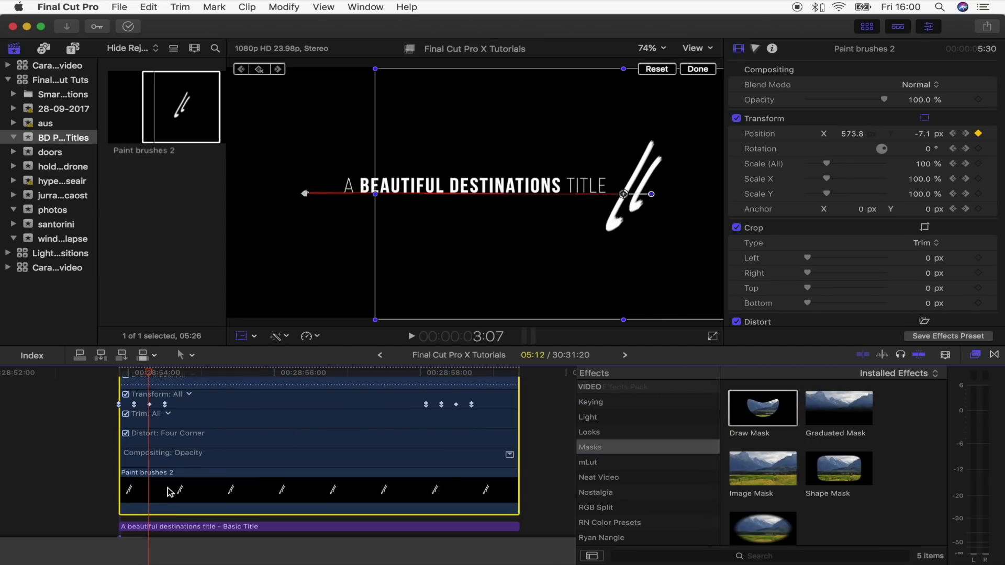
At the start of the Paint brushes 2 clip, draw a closed arch-shaped mask that wraps around the brush strokes and hides them
left_click(122, 376)
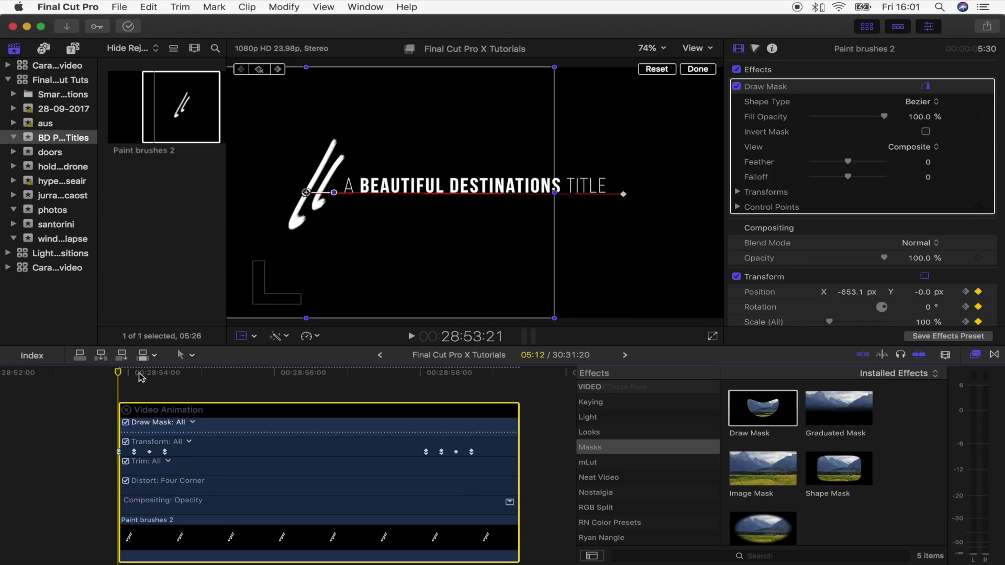
left_click(694, 70)
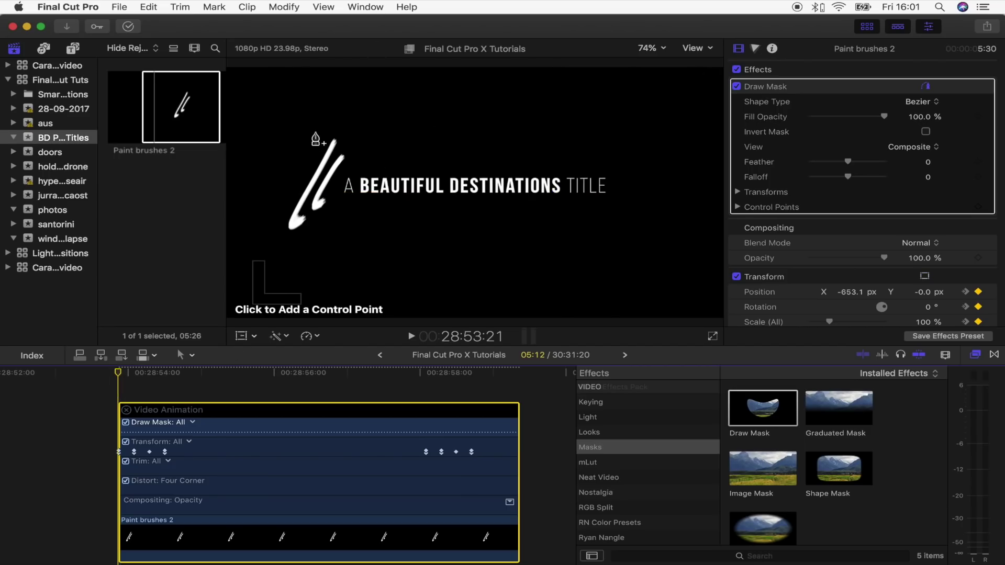
left_click(253, 123)
left_click(381, 127)
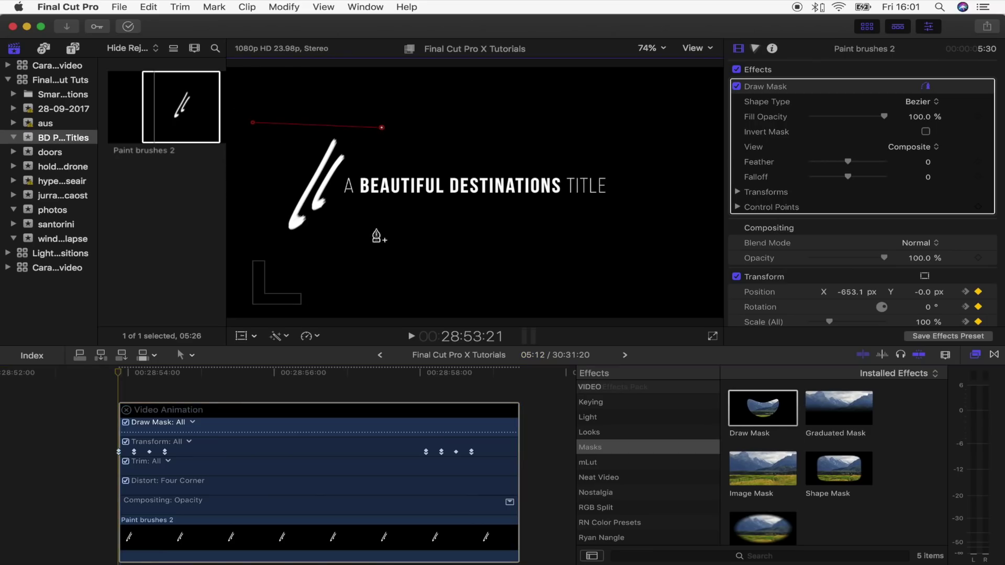
left_click(376, 250)
left_click(346, 246)
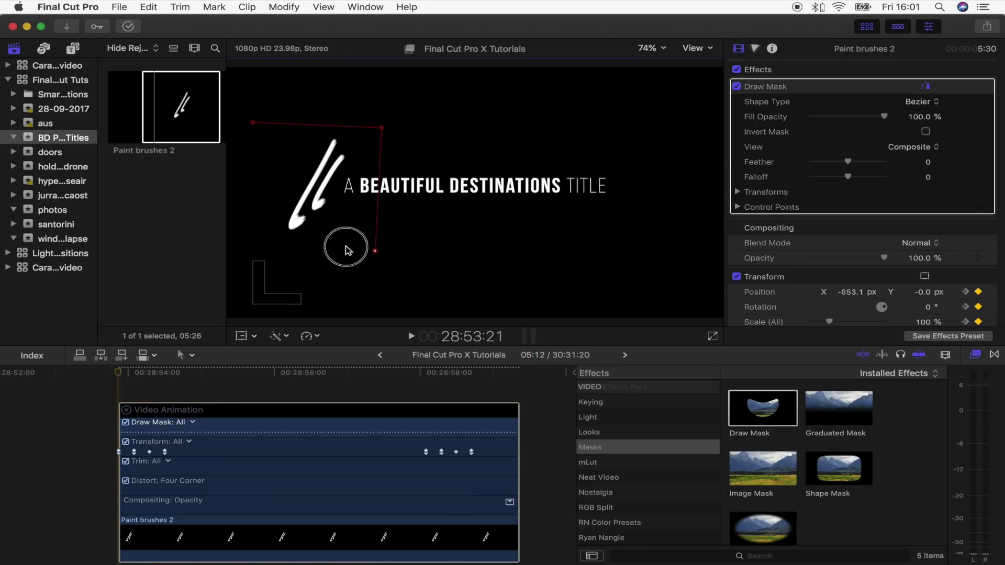
left_click(358, 156)
left_click(346, 131)
left_click(317, 135)
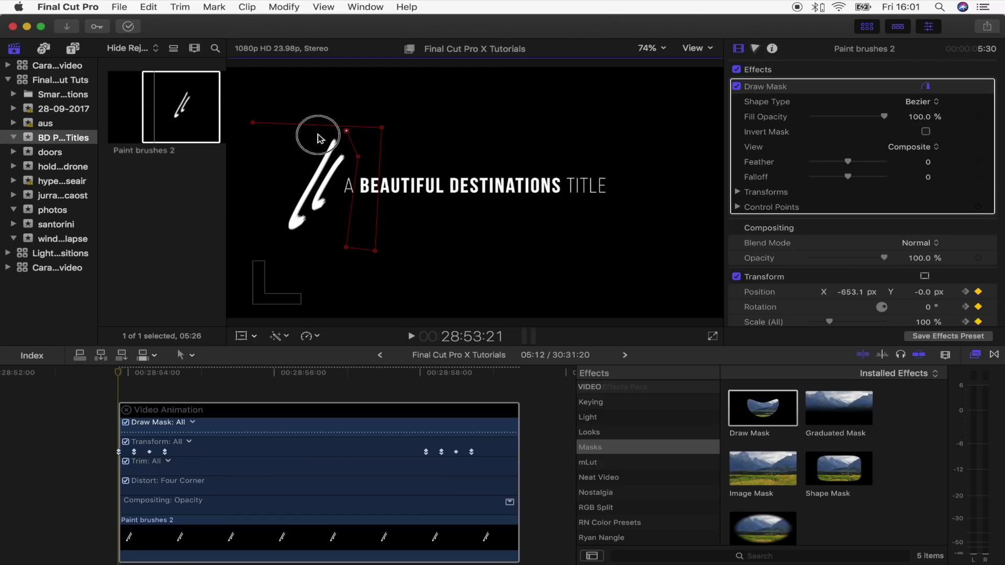
left_click(283, 180)
left_click(275, 239)
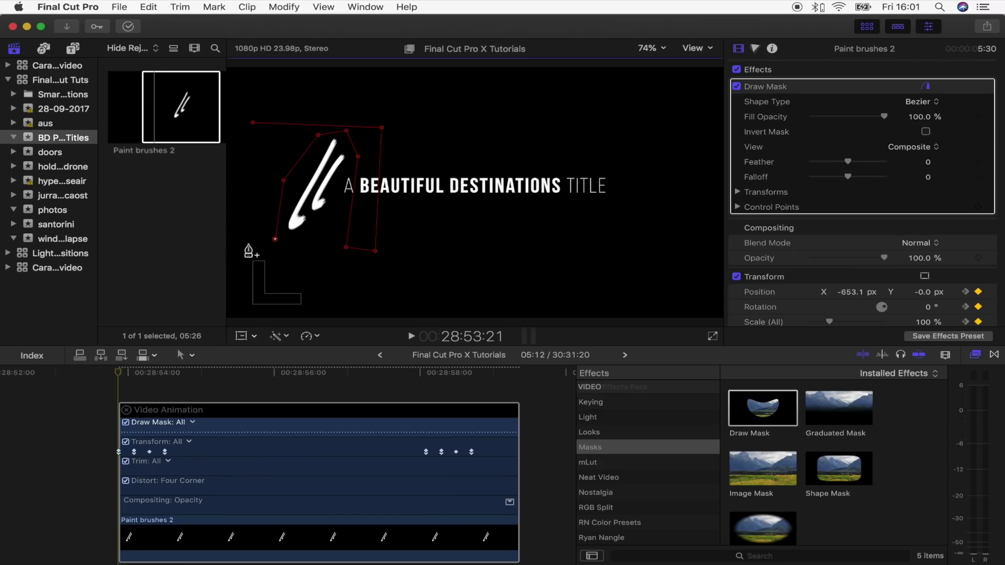
left_click(253, 123)
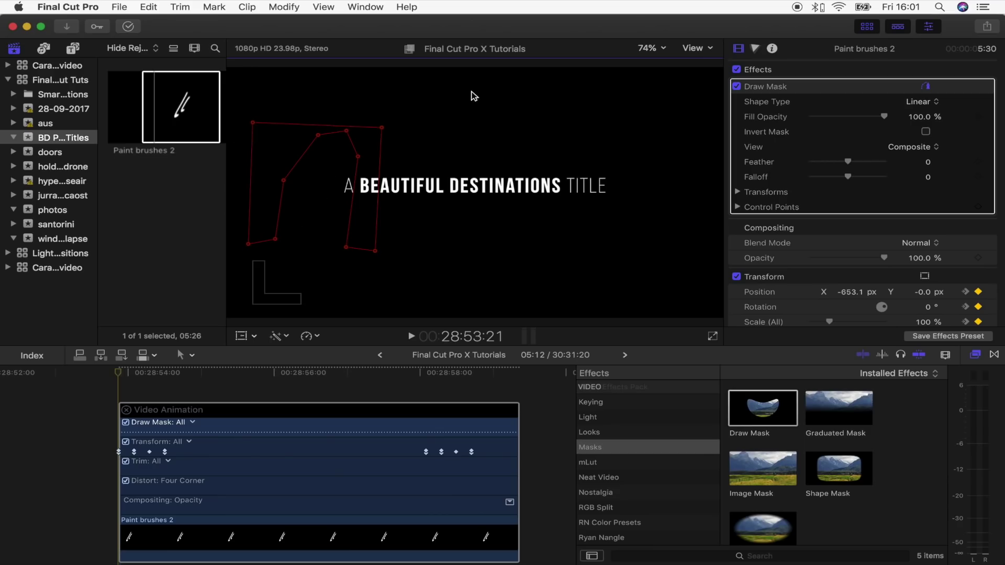
Add keyframes for the Draw Mask's Position, Rotation, Scale and Control Points at the start of the clip
left_click(738, 192)
scroll(843, 168, "down", 5)
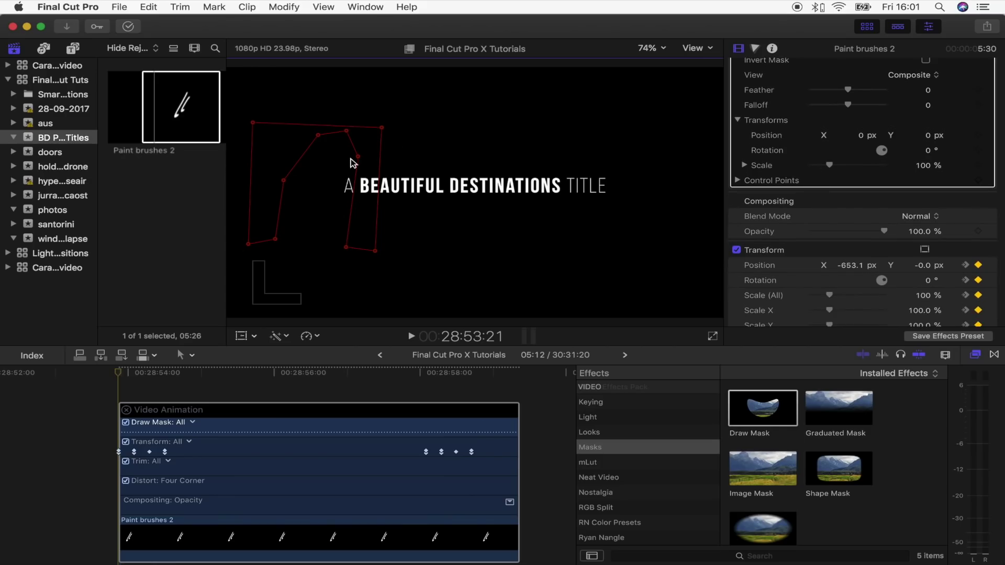
left_click(979, 135)
left_click(978, 151)
left_click(978, 166)
left_click(978, 180)
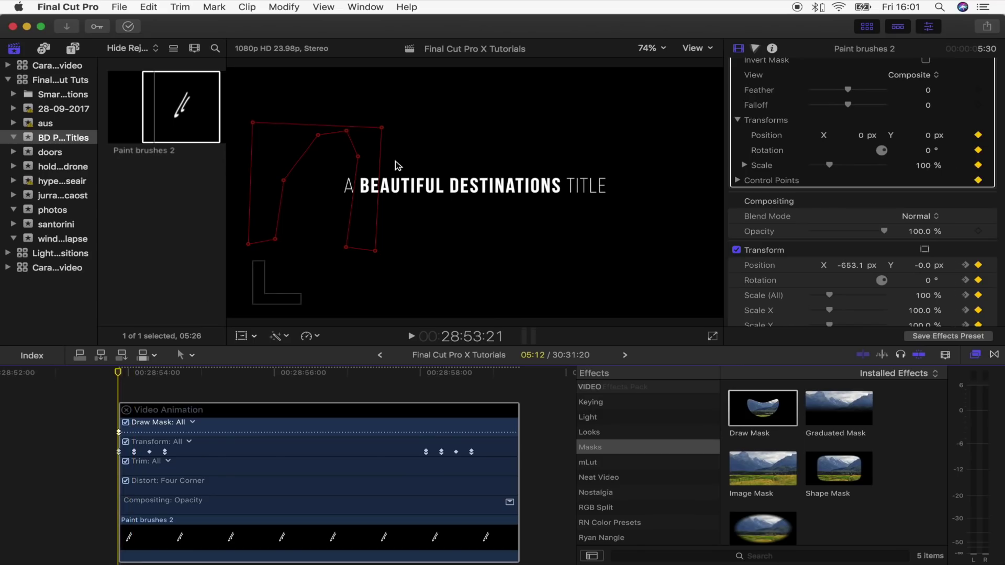
Five frames after the clip's start, pull the mask's upper inner control points down below the brush strokes to reveal them
key("Right")
key("Right")
key("Right")
key("Right")
key("Right")
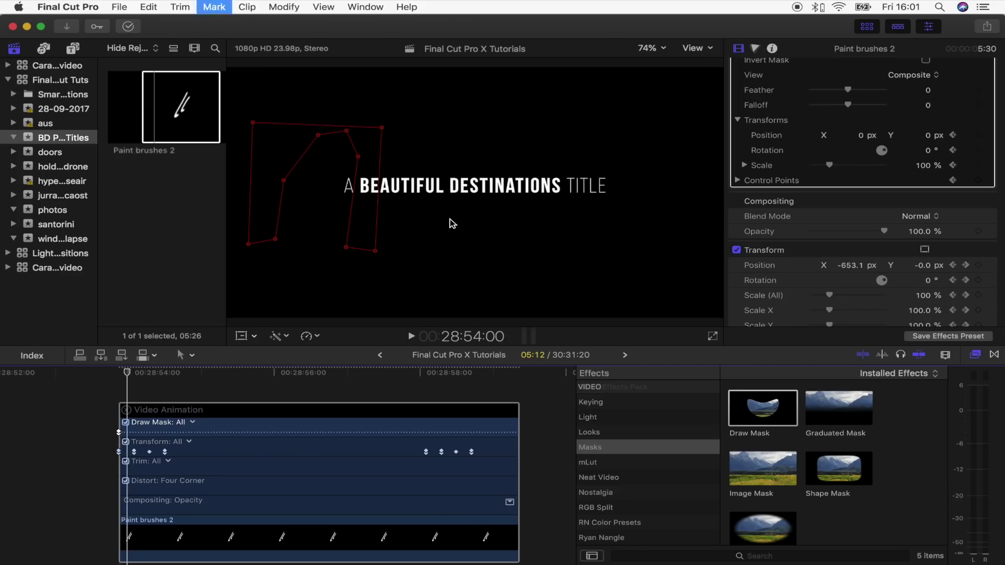
left_click_drag(346, 130, 318, 238)
left_click_drag(318, 137, 283, 241)
At 28:54:00, reshape the mask's inner control points around the strokes so that they are only partly revealed at this in-between frame
key("Left")
key("Left")
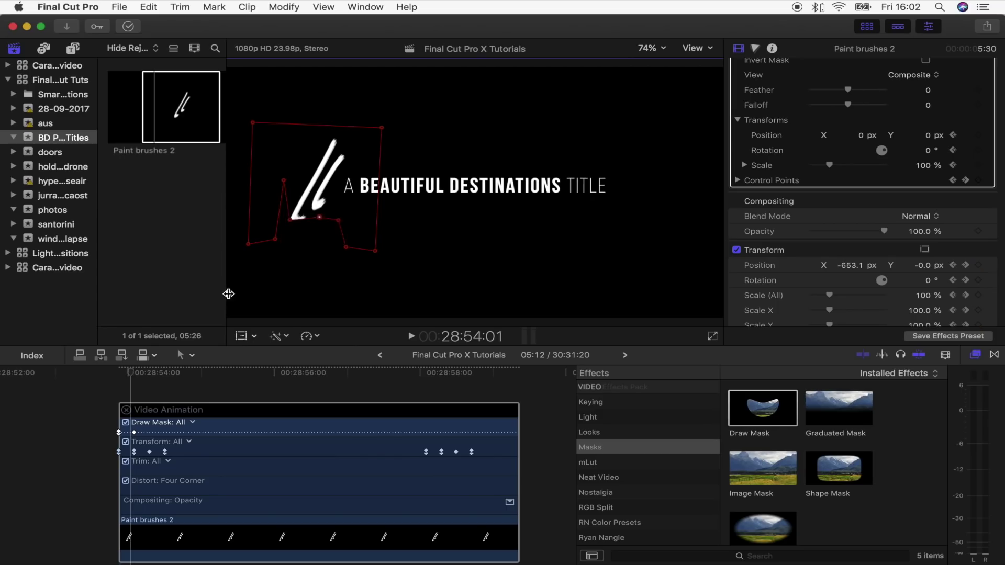
left_click_drag(325, 201, 322, 177)
left_click_drag(308, 219, 306, 217)
left_click_drag(283, 180, 282, 168)
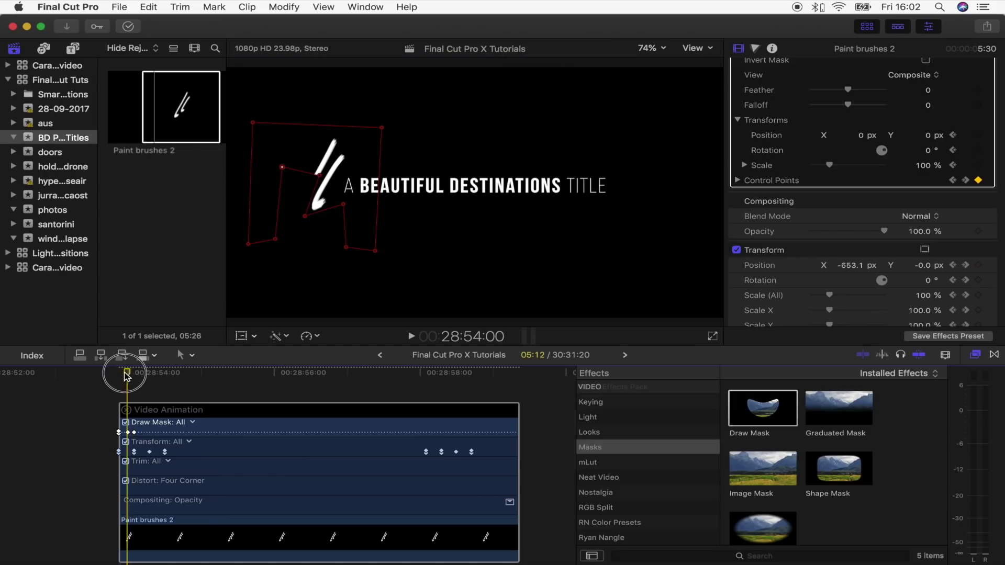
Play back and step through the start of the Paint brushes 2 clip to check how the mask reveals the strokes
key("space")
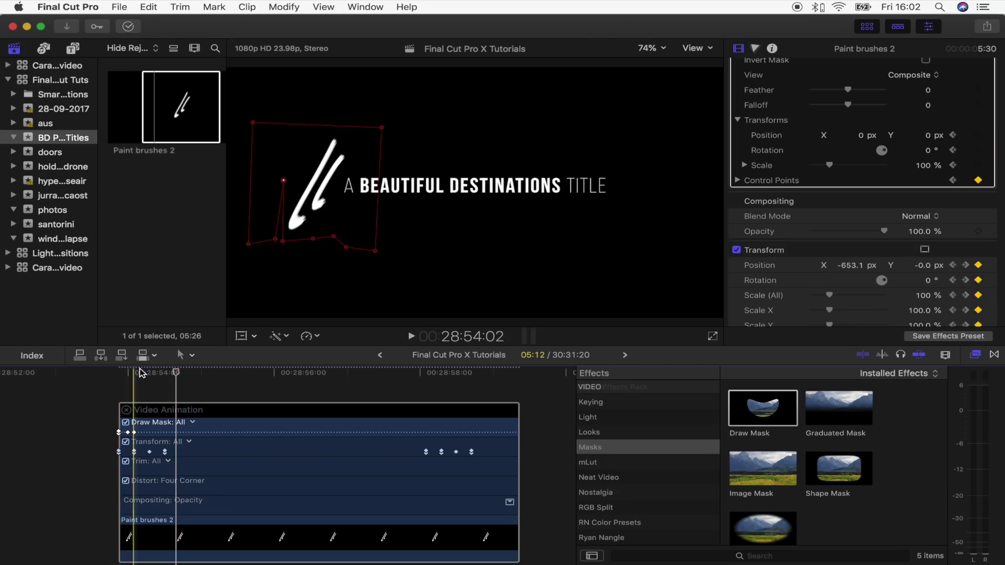
left_click(120, 372)
left_click(120, 373)
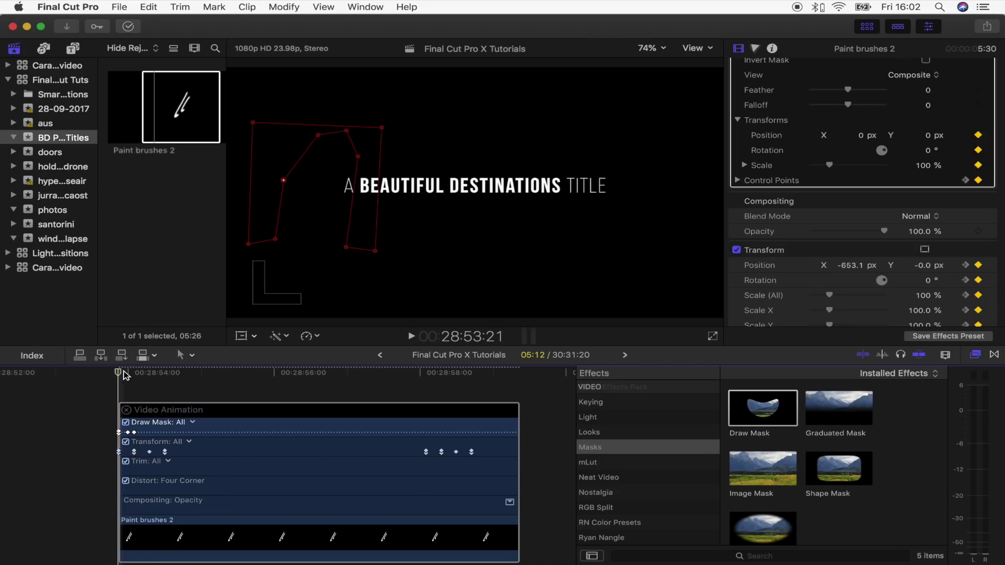
key("space")
key("Left")
key("Left")
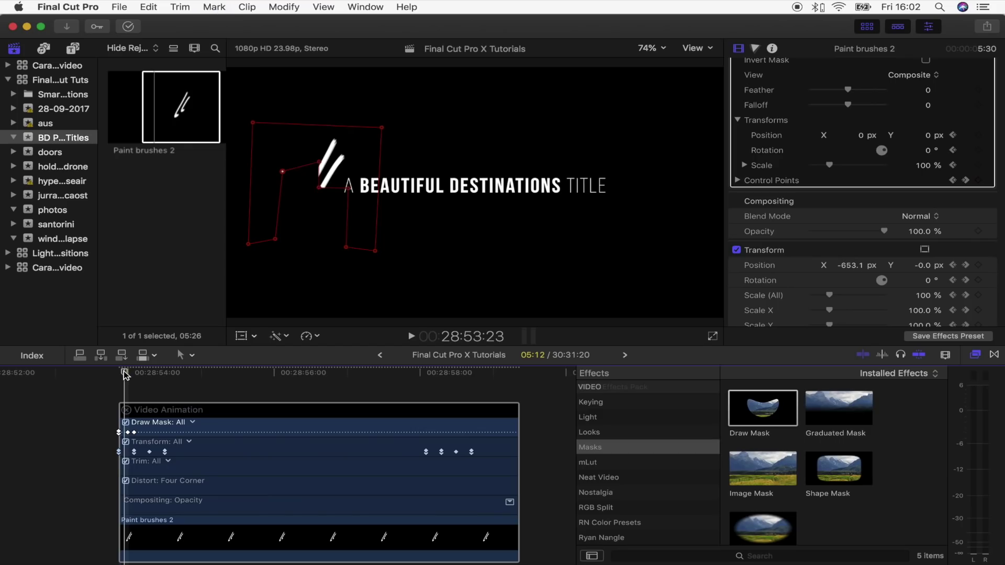
key("Right")
key("Right")
key("Right")
key("Right")
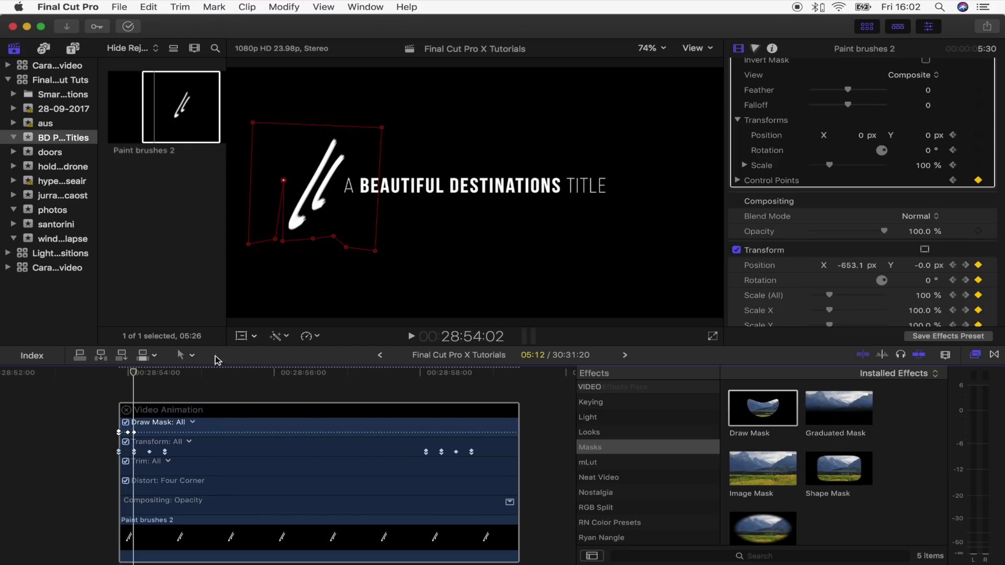
Set the Draw Mask's Feather to -40 and play the clip back
key("Left")
key("Left")
scroll(848, 120, "up", 2)
left_click_drag(848, 108, 838, 116)
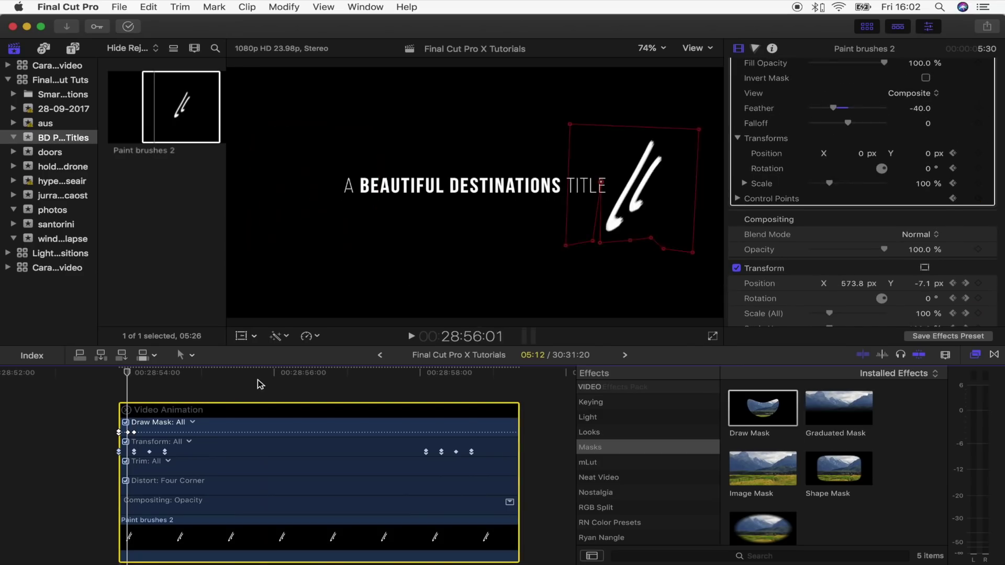
key("space")
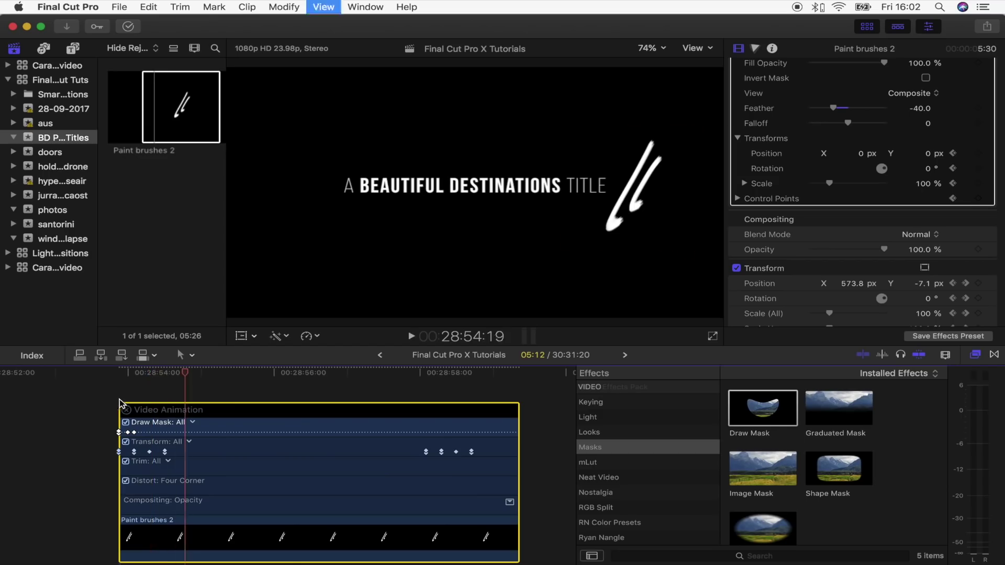
At 28:54:06, add keyframes for the Draw Mask's Position, Rotation, Scale and Control Points
left_click(148, 391)
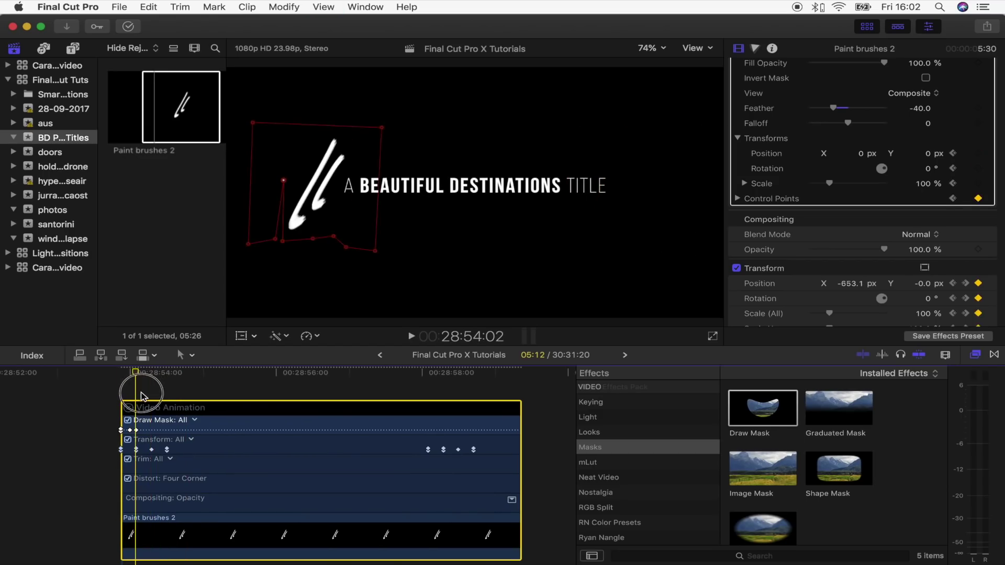
left_click(138, 391)
key("Right")
key("Right")
key("Right")
key("Right")
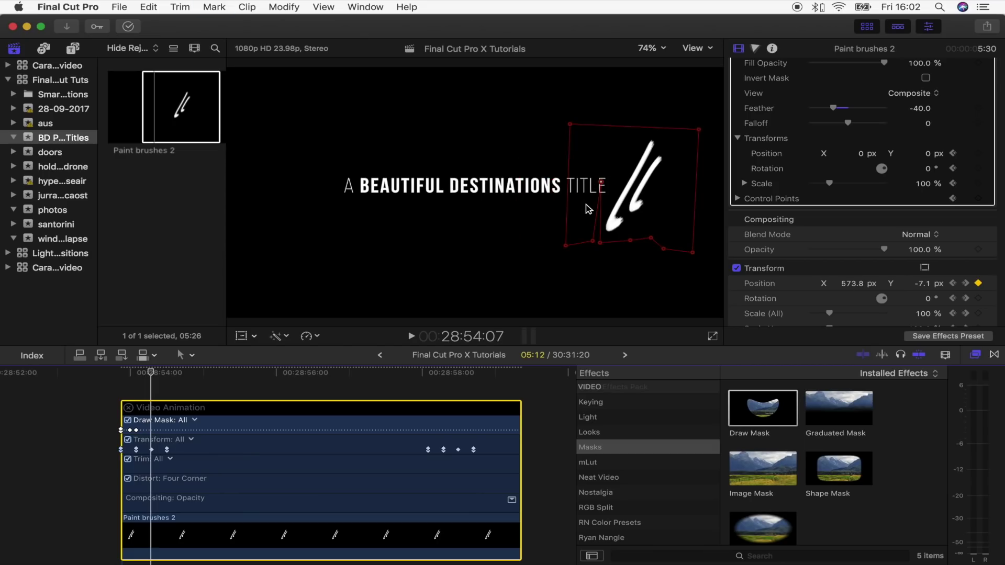
key("Left")
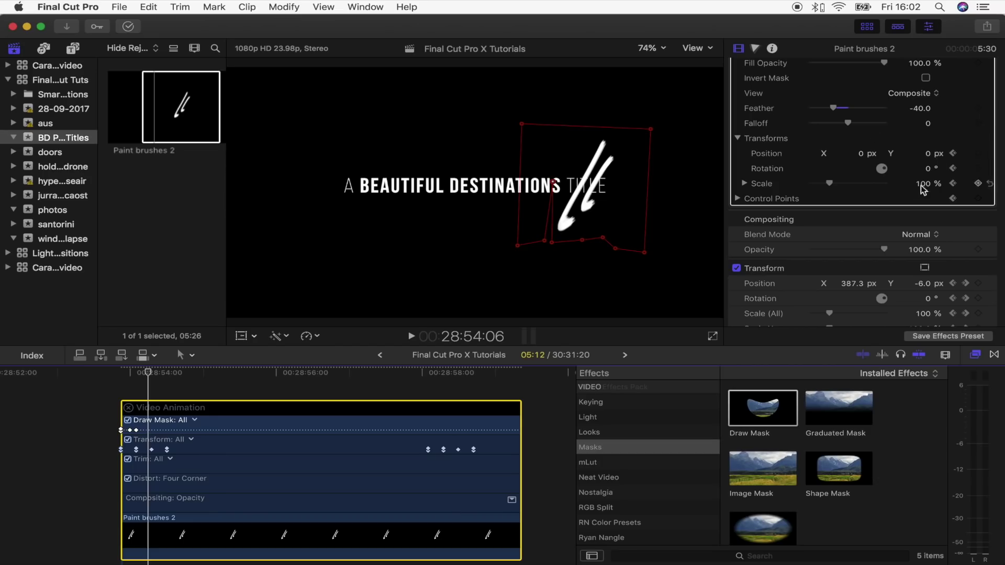
left_click(978, 153)
left_click(978, 169)
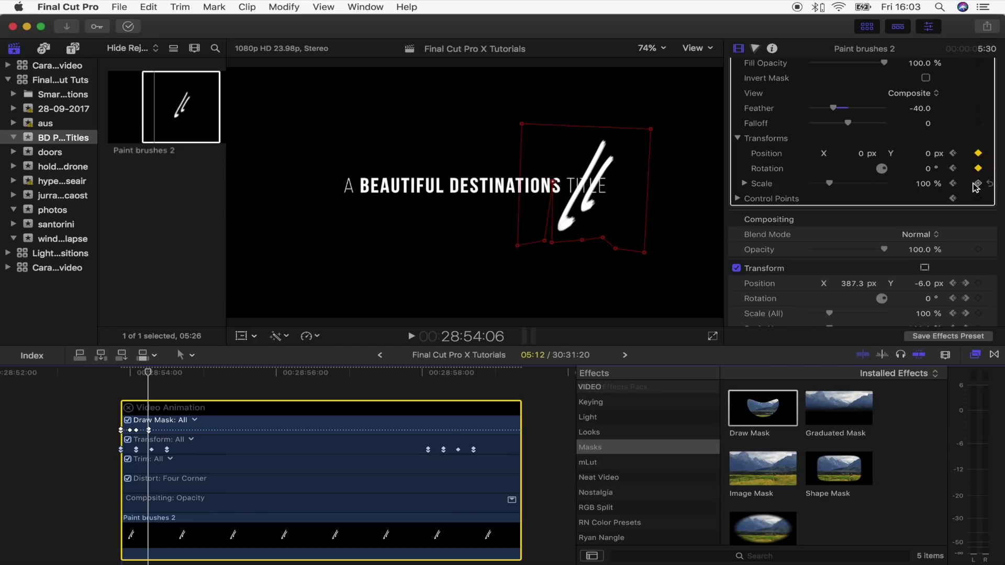
left_click(979, 199)
At 28:54:12, pull the mask's lower inner control points up above the brush strokes to hide them, and play the result back
key("Right")
key("Right")
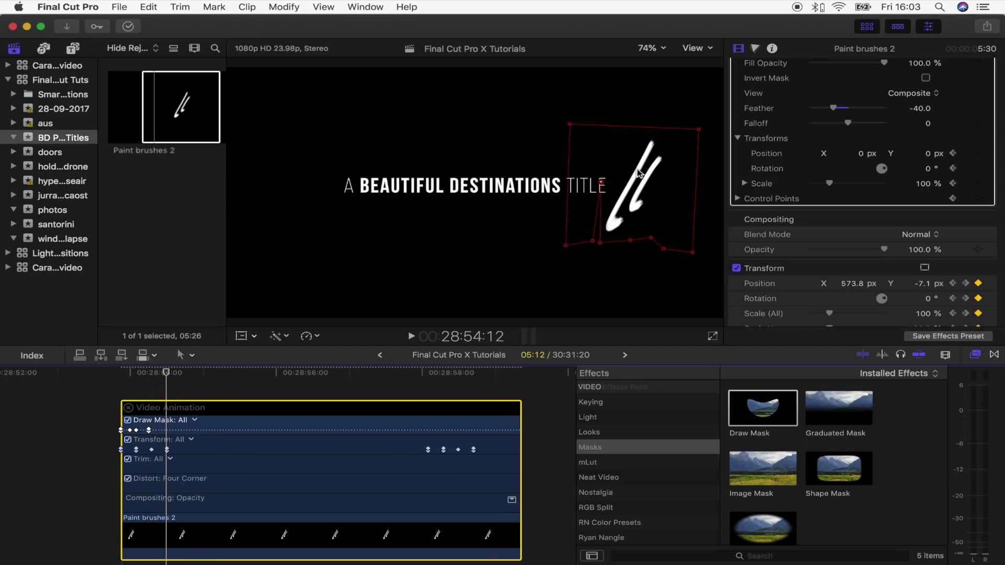
mouse_move(600, 243)
left_mouse_down()
mouse_move(648, 168)
mouse_move(649, 133)
left_mouse_up()
left_click_drag(631, 240, 672, 133)
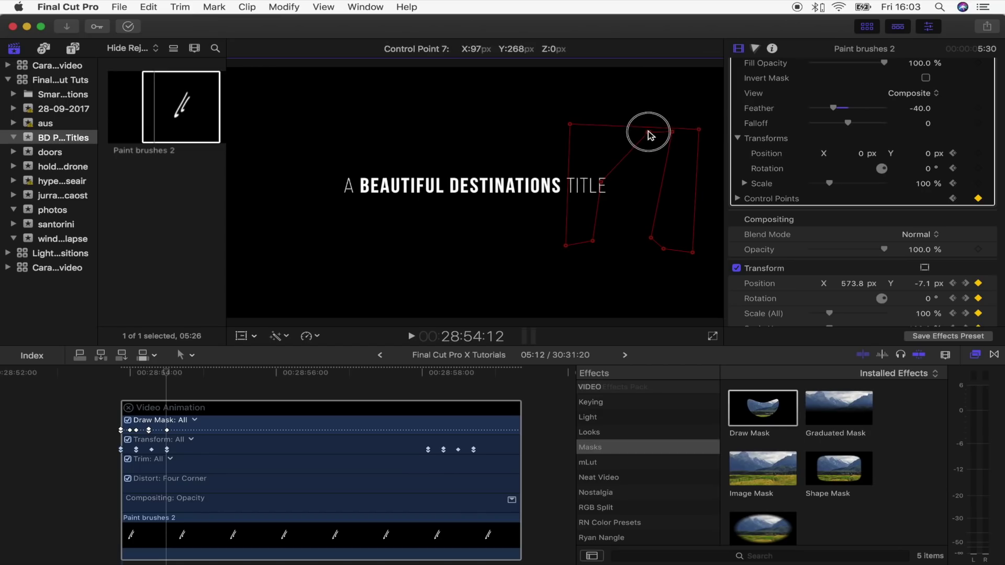
left_click(649, 134)
key("space")
key("space")
Add Draw Mask keyframes for Position, Rotation, Scale and Control Points at 28:58:02, where the return swipe begins
scroll(157, 375, "left", 2)
left_click(451, 373)
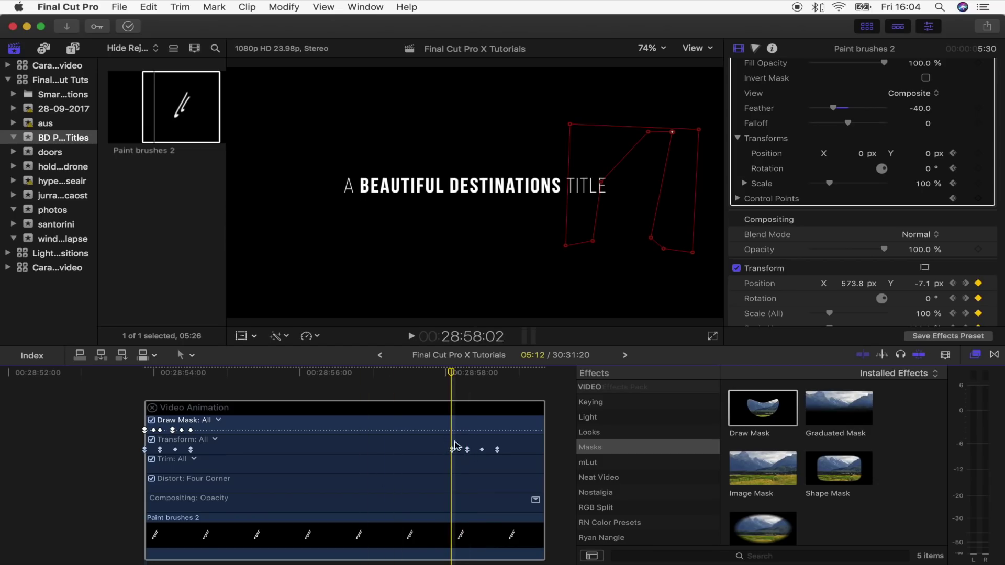
left_click(977, 153)
left_click(977, 168)
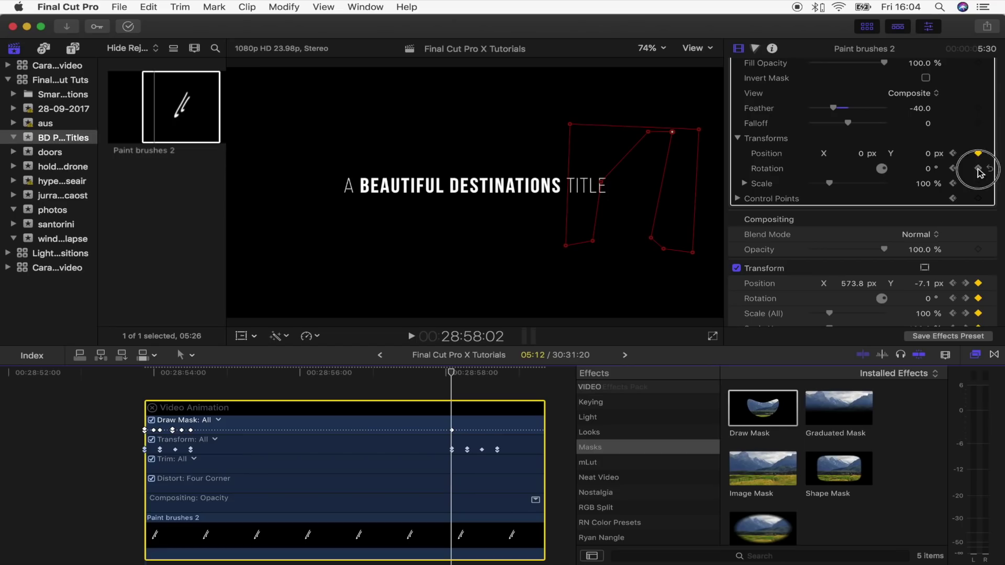
left_click(977, 183)
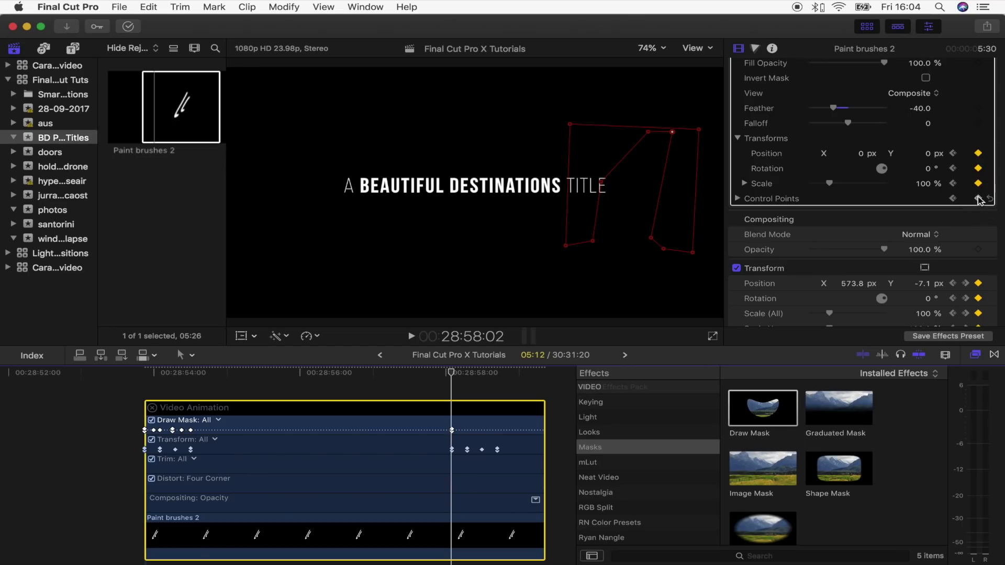
At 28:58:08, pull the mask's inner control points down below the brush strokes to reveal them, and play the result back
key("Right")
key("Right")
key("Right")
key("Right")
key("Right")
key("Right")
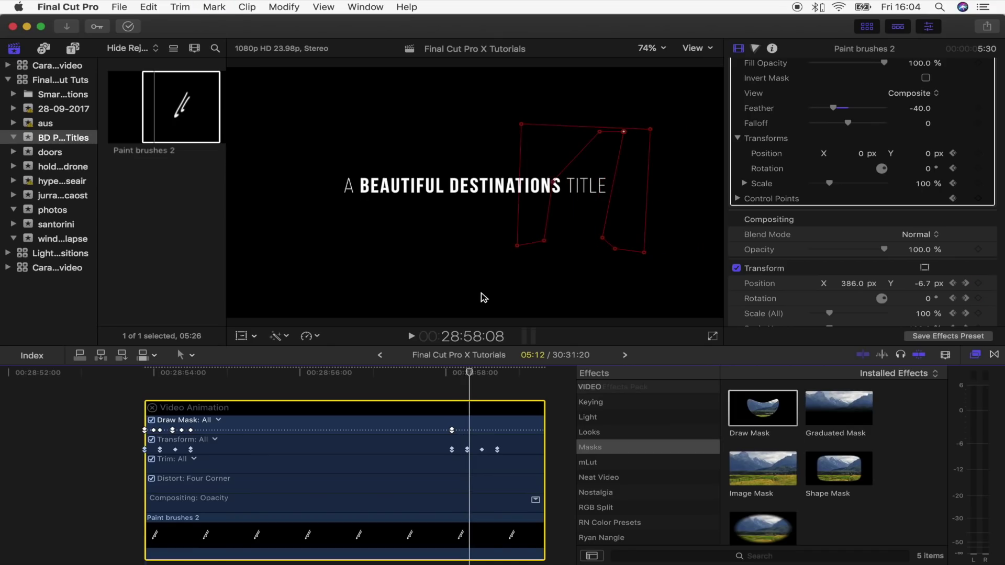
left_click_drag(623, 132, 585, 248)
left_click_drag(600, 140, 545, 240)
left_click_drag(549, 200, 543, 244)
key("space")
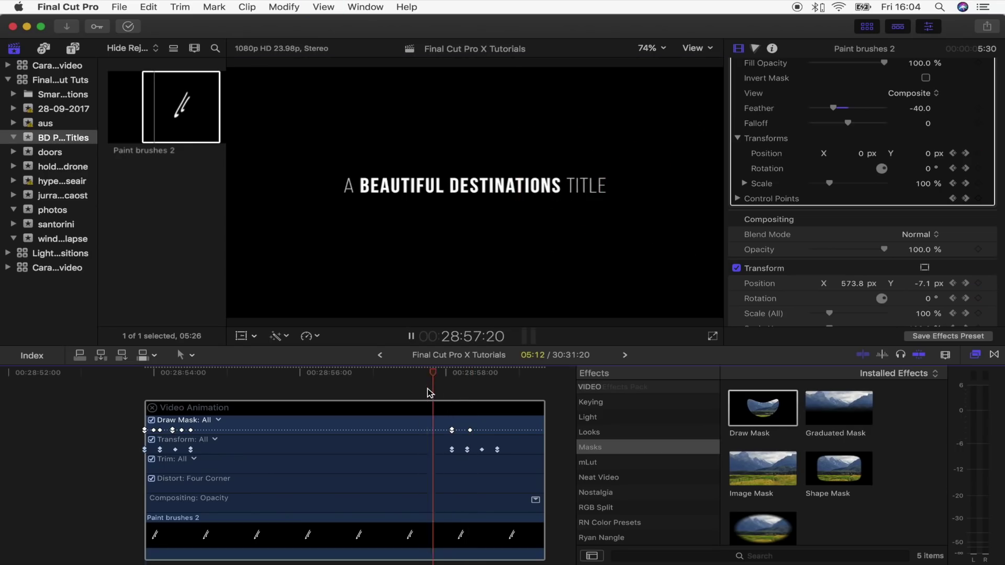
key("space")
At 28:58:11, add keyframes for the Draw Mask's Position, Rotation, Scale and Control Points
left_click(473, 376)
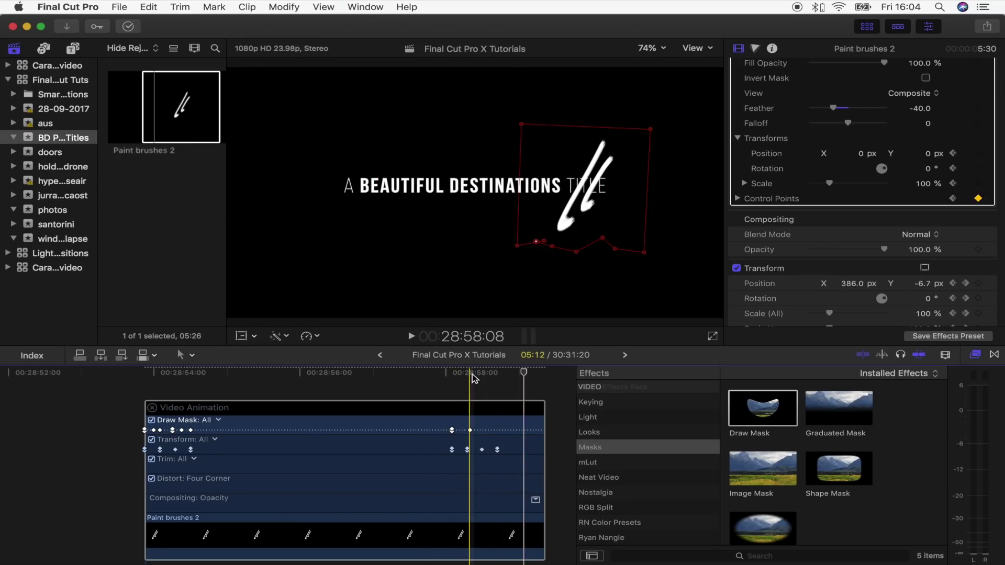
key("Right")
key("Right")
key("Right")
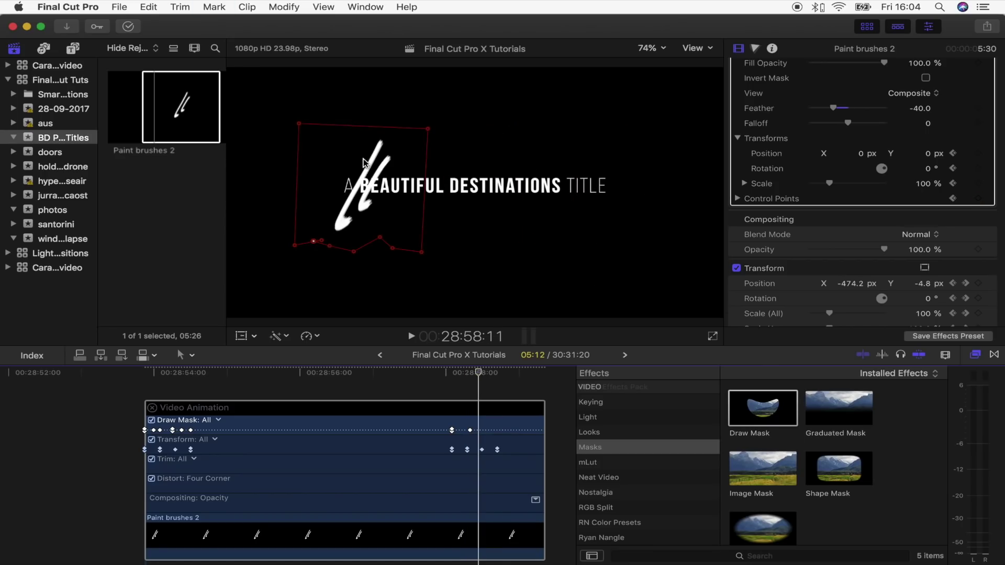
left_click(977, 153)
left_click(977, 168)
left_click(978, 183)
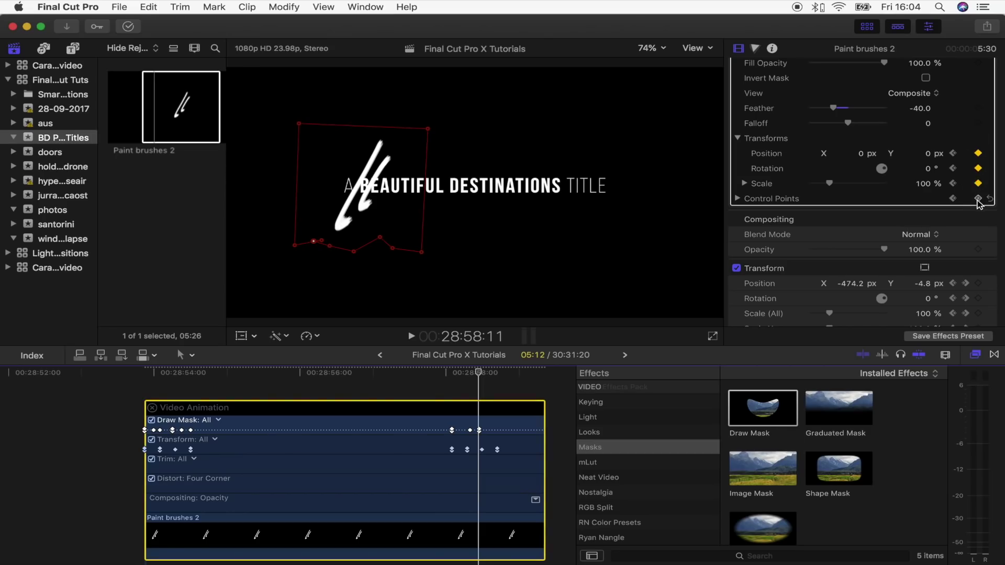
At 28:58:17, move the mask's lower control points up around the brush strokes to hide them, and play the result back
key("Right")
key("Right")
key("Right")
key("Right")
key("Right")
key("Right")
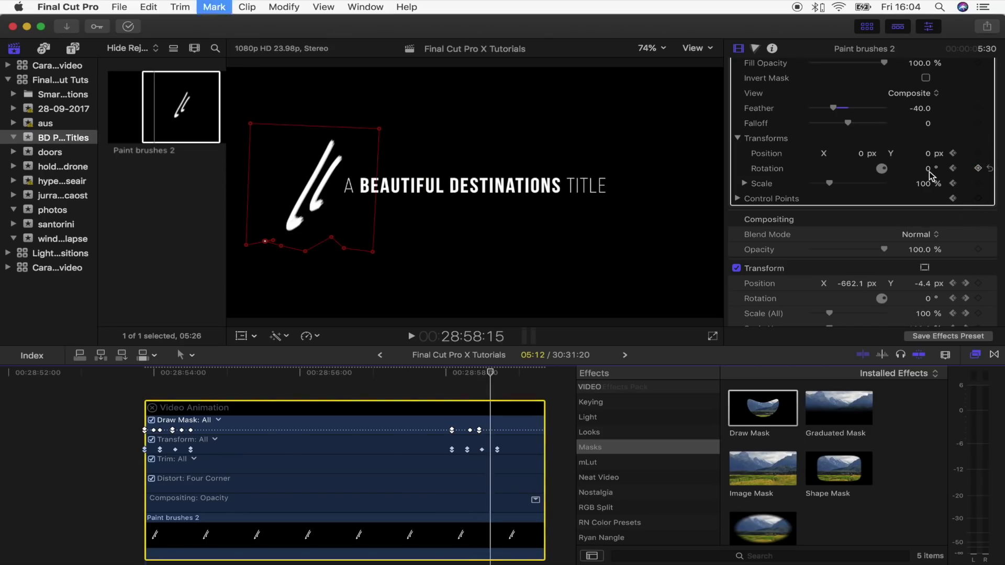
left_click_drag(331, 237, 334, 138)
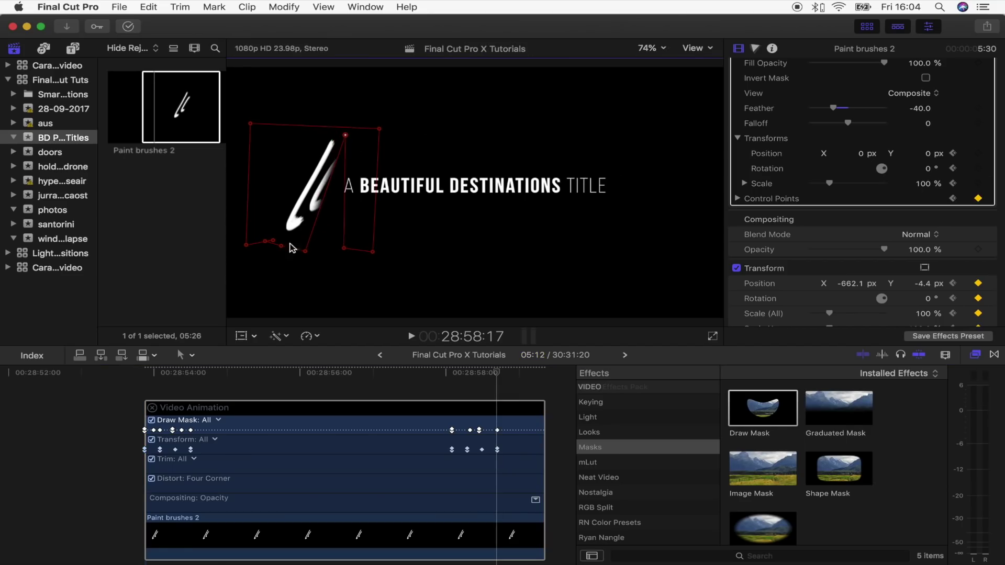
left_click_drag(305, 251, 293, 125)
left_click_drag(344, 248, 354, 246)
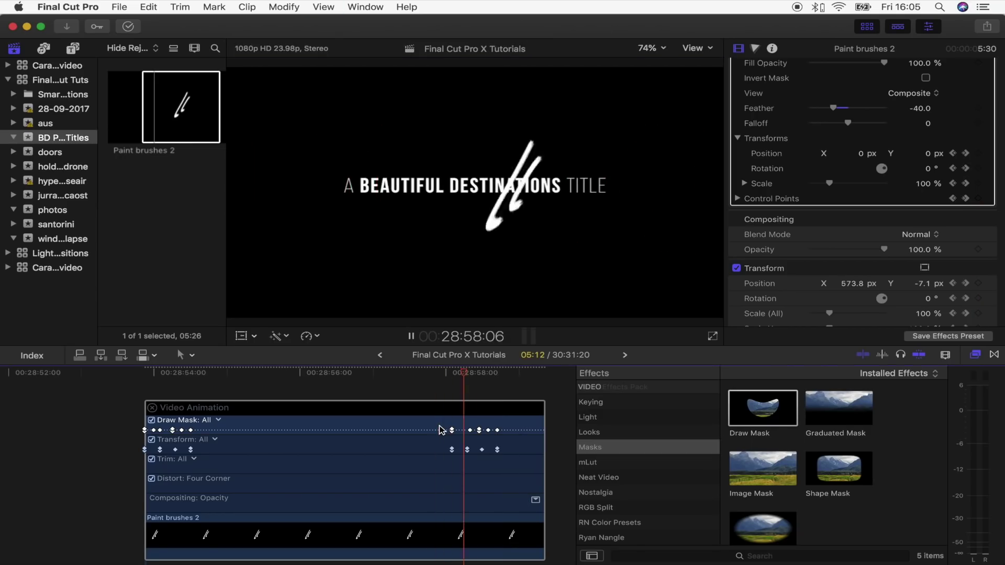
key("space")
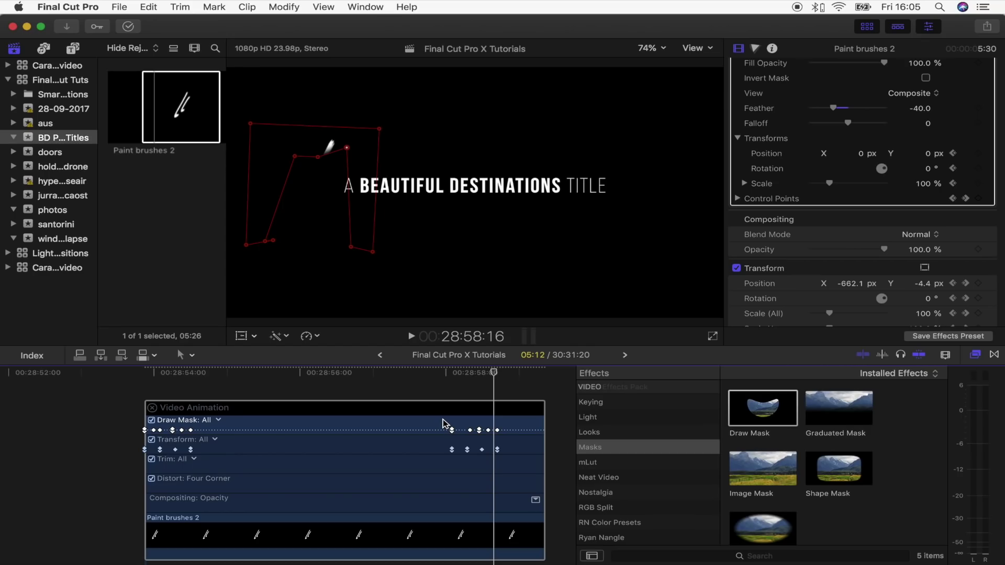
Close the video animation display of the Paint brushes 2 clip
left_click(352, 381)
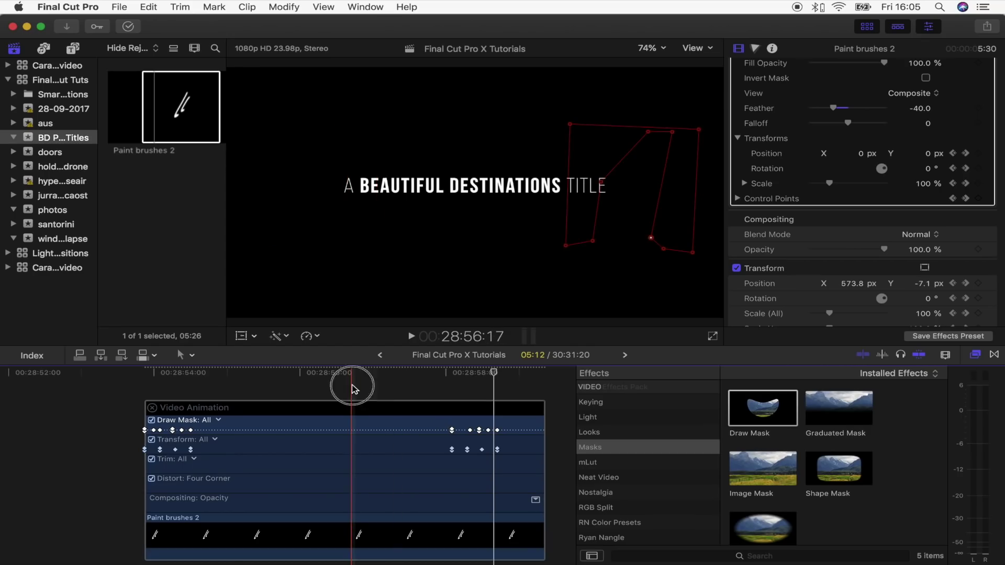
left_click(152, 407)
left_click(161, 516)
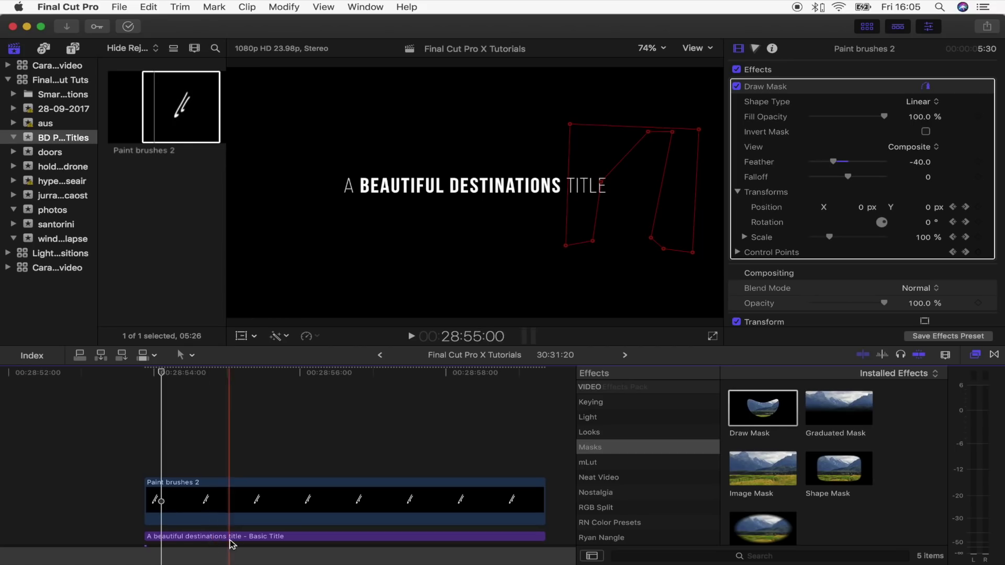
Park the playhead at 28:54:00 and apply a Shape Mask to the Basic Title clip
mouse_move(161, 372)
left_mouse_down()
mouse_move(178, 377)
mouse_move(169, 372)
left_mouse_up()
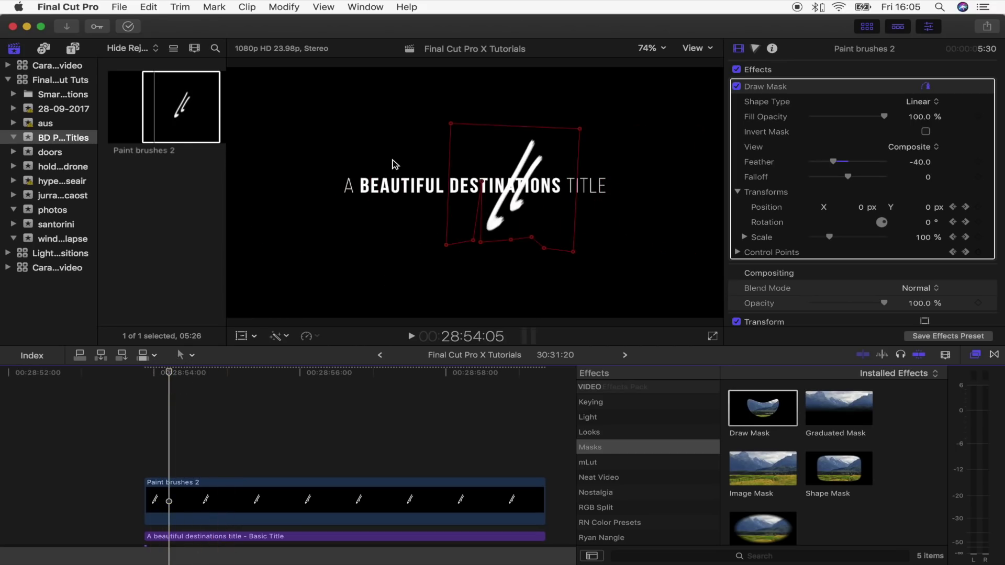
scroll(173, 398, "down", 1)
left_click_drag(169, 372, 156, 375)
left_click(162, 518)
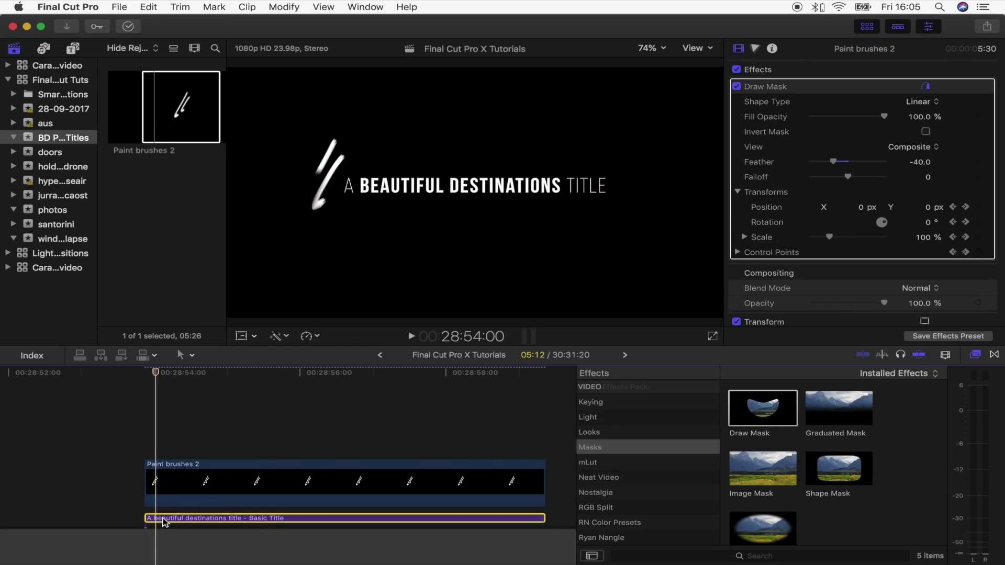
double_click(839, 476)
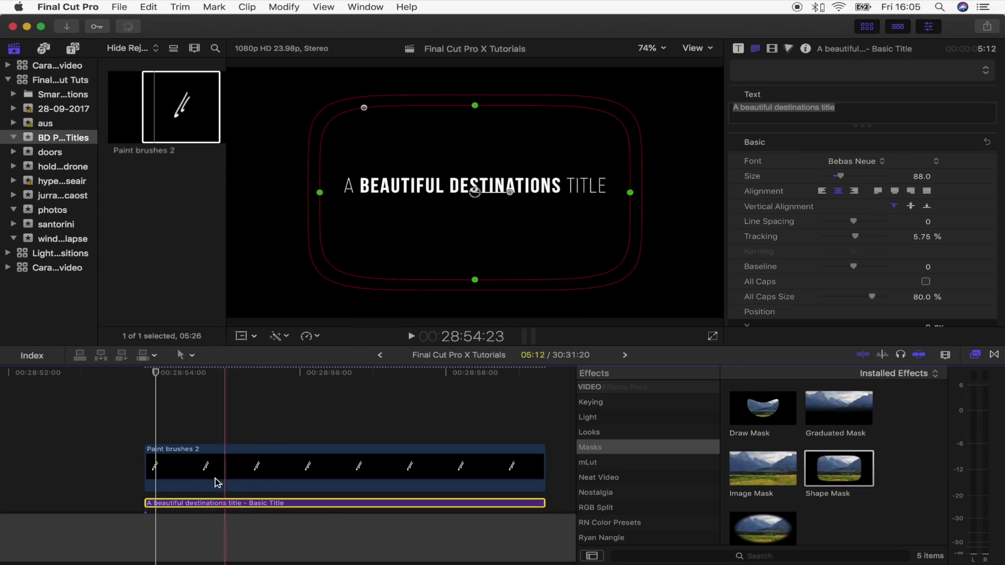
Move the Shape Mask left of the text to about X -1220.8, Y 18.4 px and keyframe its Position, Rotation and Scale
left_click_drag(480, 195, 307, 186)
mouse_move(392, 205)
left_mouse_down()
mouse_move(341, 203)
mouse_move(354, 215)
mouse_move(269, 230)
mouse_move(322, 225)
mouse_move(320, 203)
left_mouse_up()
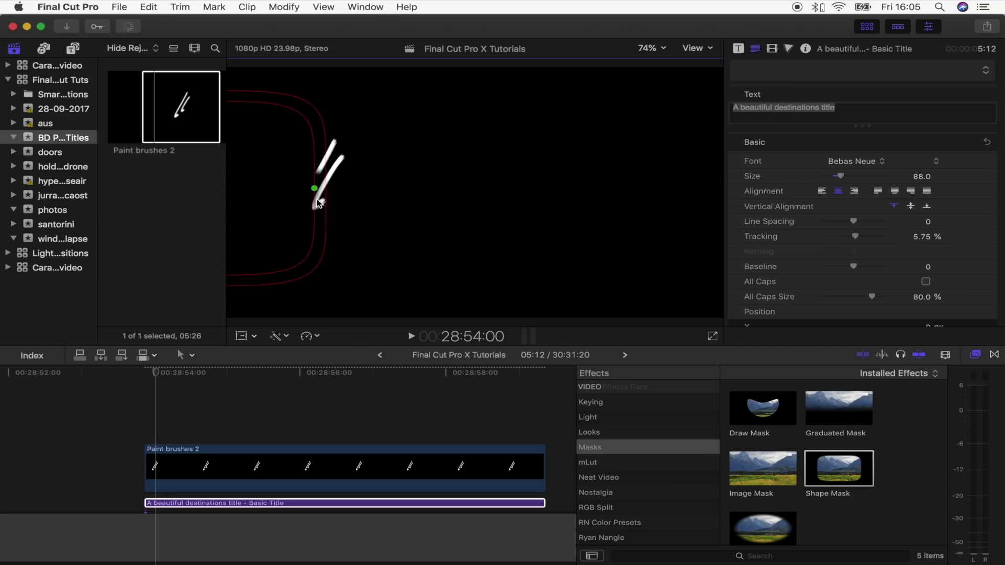
left_click(773, 49)
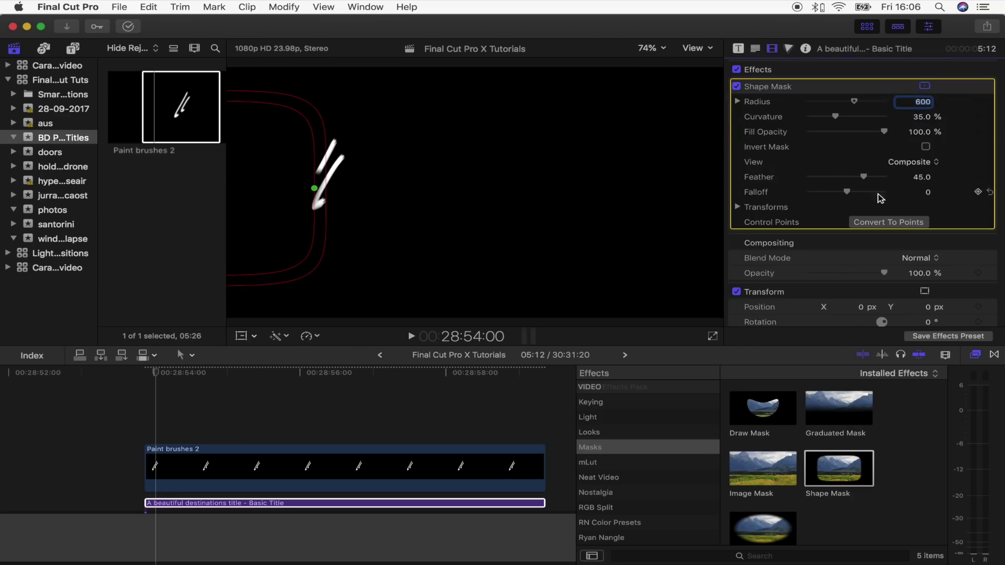
left_click(739, 206)
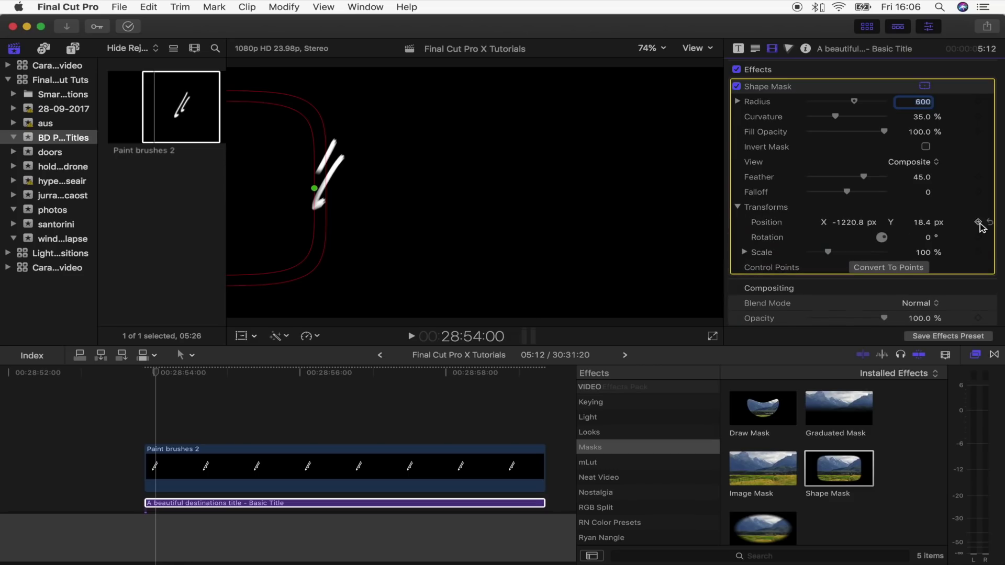
key("Left")
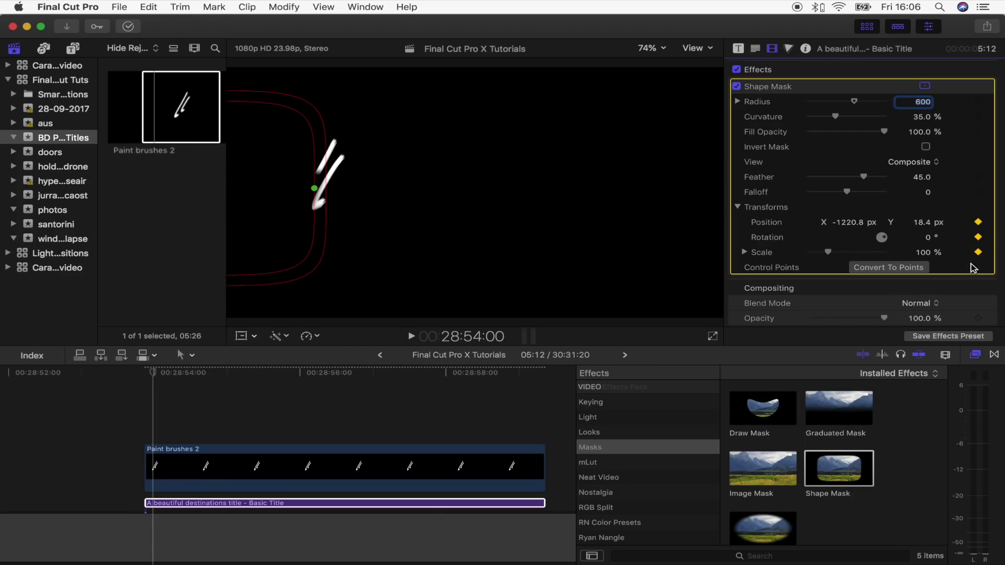
At 28:54:03, shift the Shape Mask right to about X -1051.7, Y 22.6 px so its edge follows the brush strokes
left_click(156, 374)
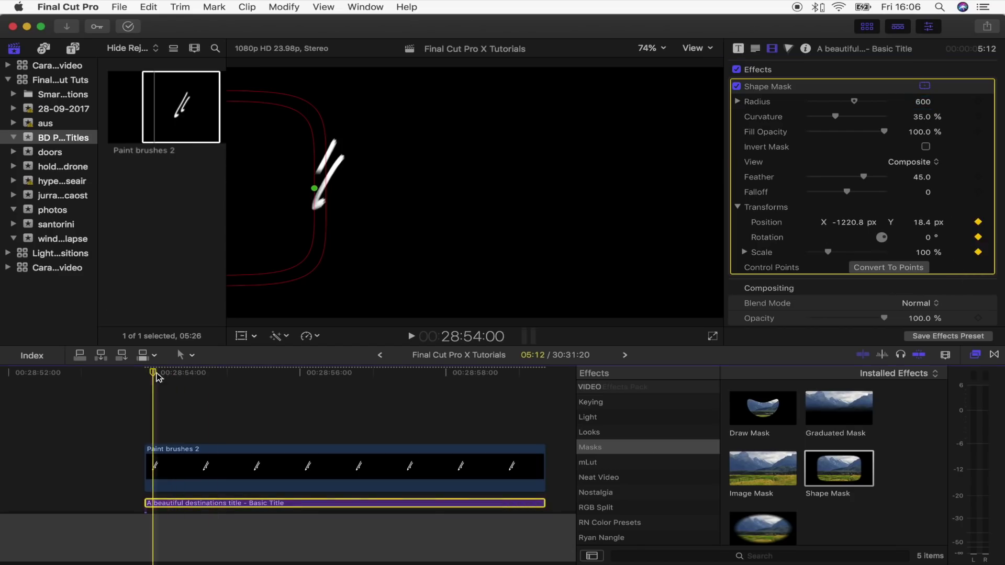
left_click_drag(158, 376, 163, 375)
left_click_drag(283, 215, 332, 215)
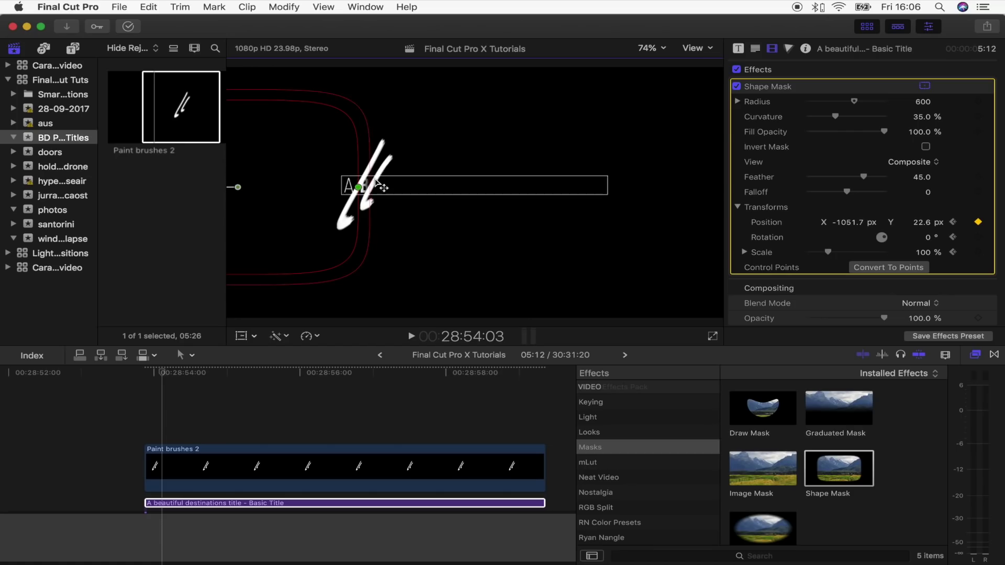
Shift the Shape Mask right frame by frame, reaching X 7.0, Y 15.8 px at 28:54:07, so it reveals the whole title behind the strokes
mouse_move(327, 234)
left_mouse_down()
mouse_move(566, 260)
mouse_move(539, 260)
mouse_move(549, 261)
left_mouse_up()
key("Right")
key("Right")
key("Right")
key("Right")
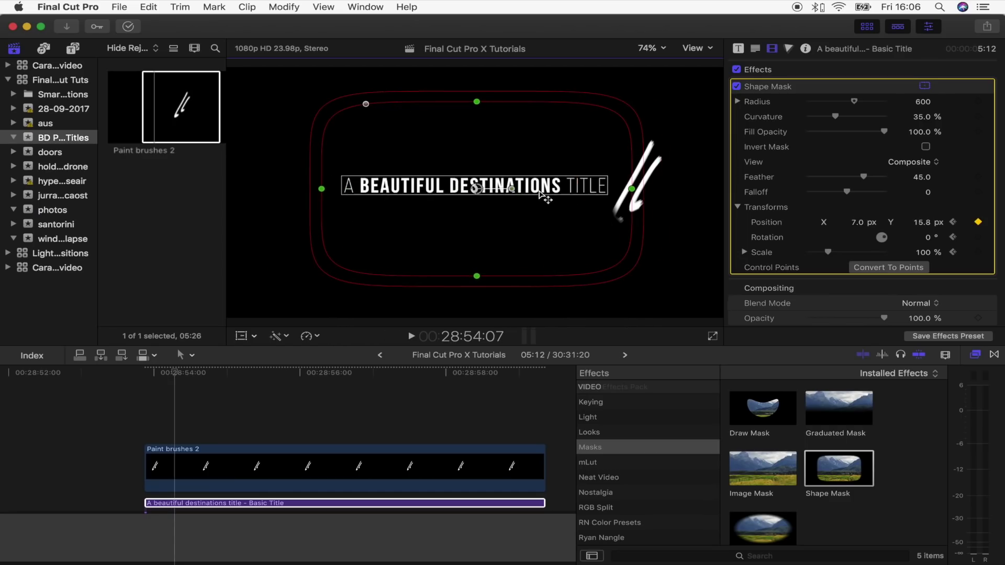
Play back the opening text reveal from the start of the title clip
left_click(145, 373)
key("space")
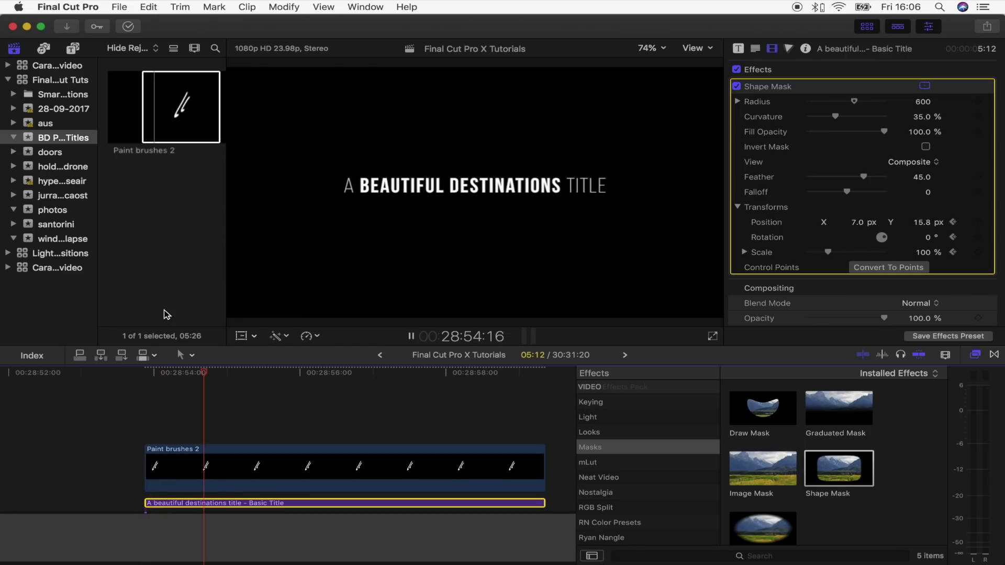
key("space")
Keyframe the Shape Mask's Position, Rotation and Scale at 28:58:07, and move the mask left to X -202.2, Y 0.5 px at 28:58:08
mouse_move(250, 372)
left_mouse_down()
mouse_move(481, 385)
mouse_move(468, 383)
left_mouse_up()
mouse_move(981, 226)
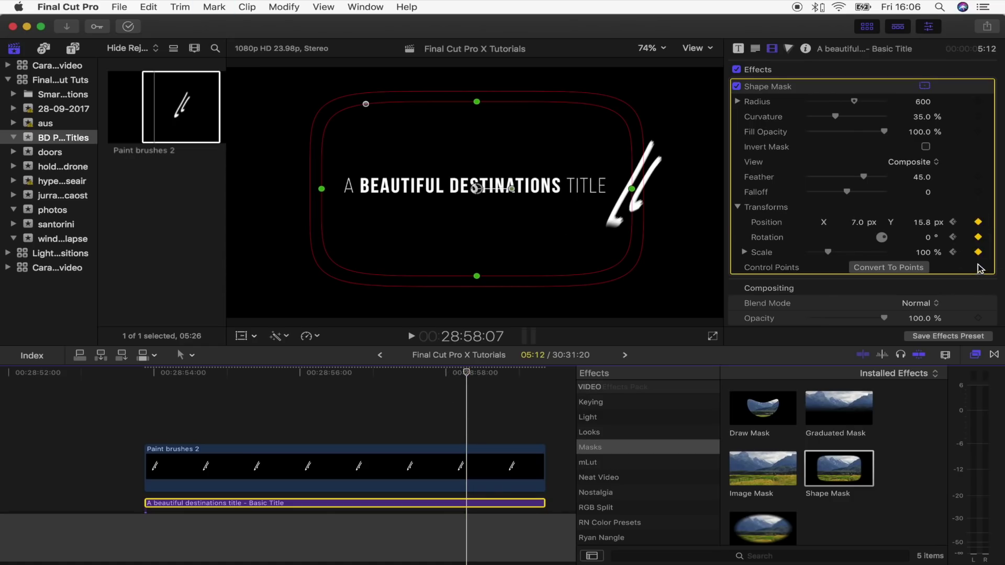
key("Right")
left_click_drag(575, 246, 517, 249)
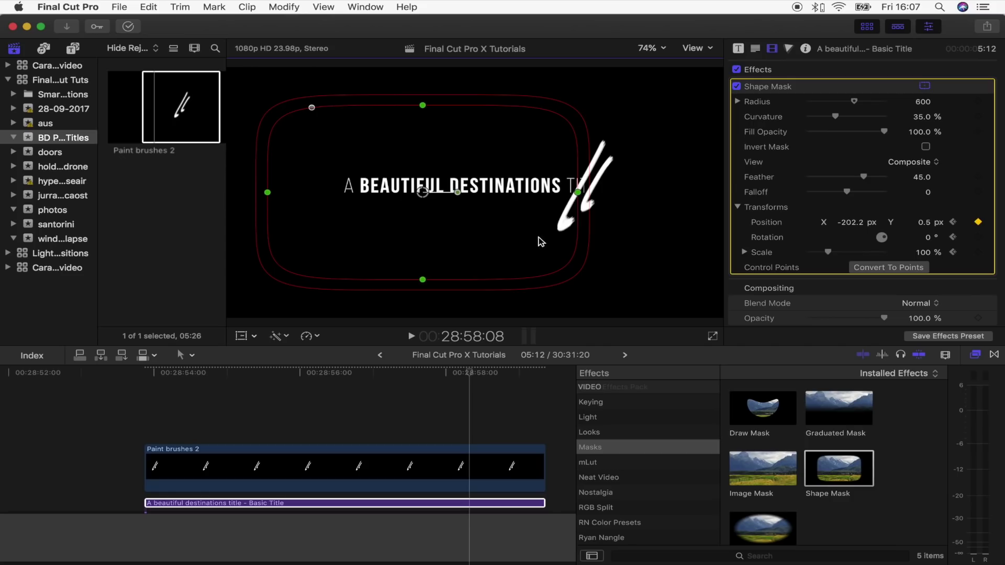
Move the Shape Mask to X -483.8, Y -4.6 px at 28:58:09 and off the text to about X -1242.6, Y 20.8 px right after
key("Right")
left_click_drag(529, 246, 456, 248)
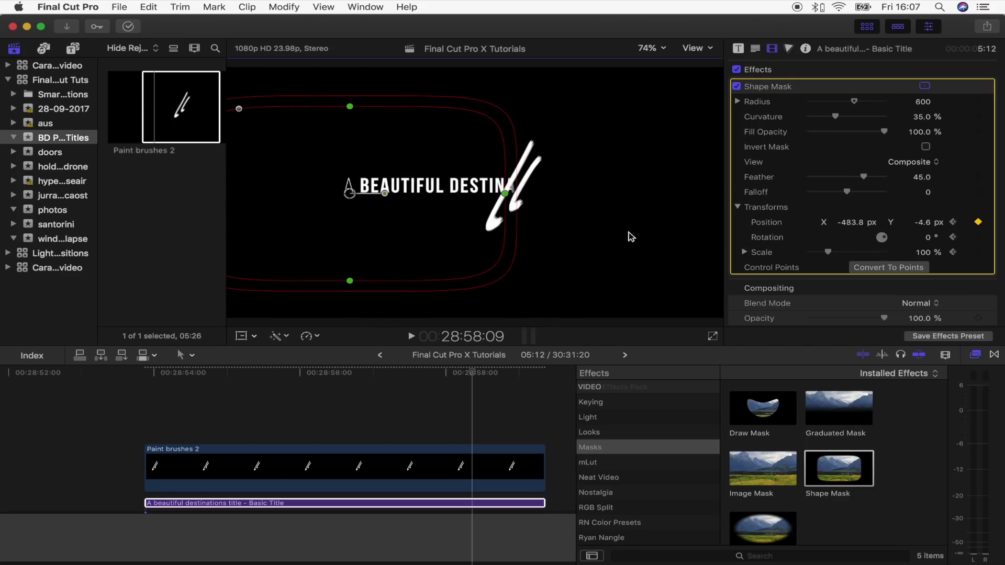
key("Right")
left_click_drag(455, 242, 280, 245)
key("Right")
key("Right")
Play back the closing part of the title to review how the mask wipes the text away with the strokes
left_click_drag(480, 373, 426, 378)
key("space")
key("space")
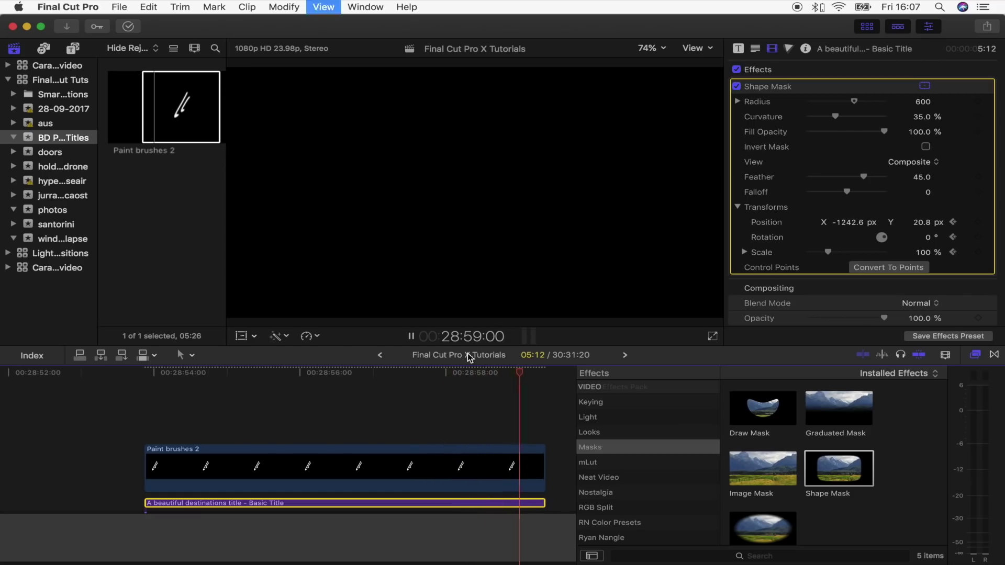
left_click_drag(477, 371, 431, 371)
key("space")
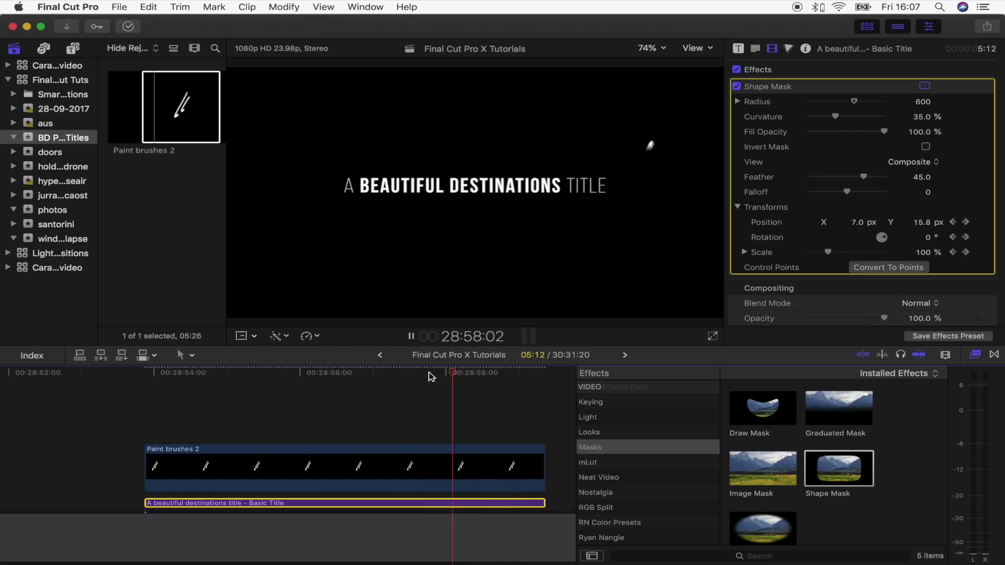
key("space")
Look back at the Beautiful Game reference clip to compare its title animation
left_click(174, 374)
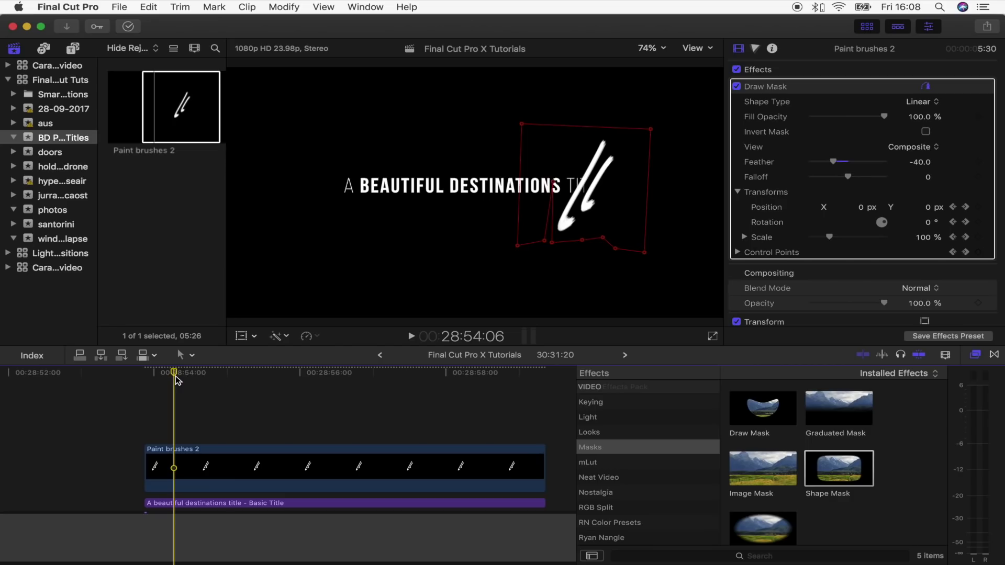
scroll(177, 386, "left", 15)
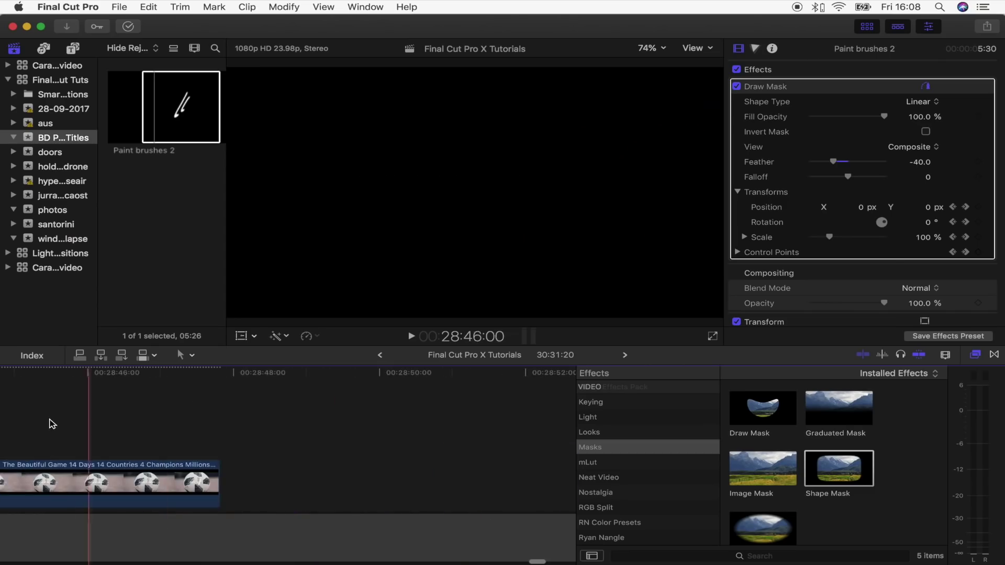
scroll(120, 375, "left", 4)
left_click_drag(157, 374, 227, 375)
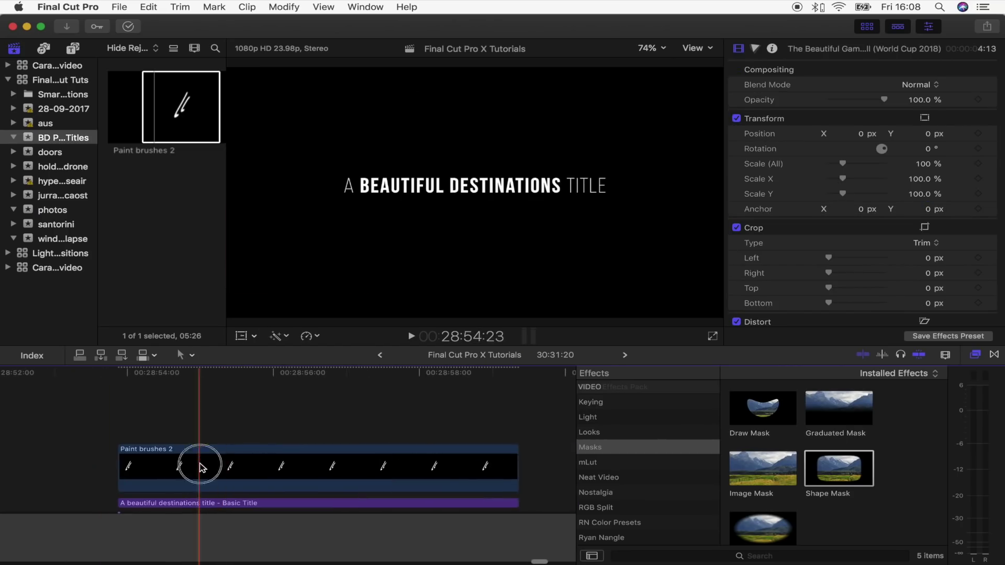
Display the transform controls and video animation of the Paint brushes 2 clip, with the playhead at its first frame, 28:53:21
mouse_move(185, 375)
left_mouse_down()
mouse_move(145, 372)
mouse_move(137, 381)
left_mouse_up()
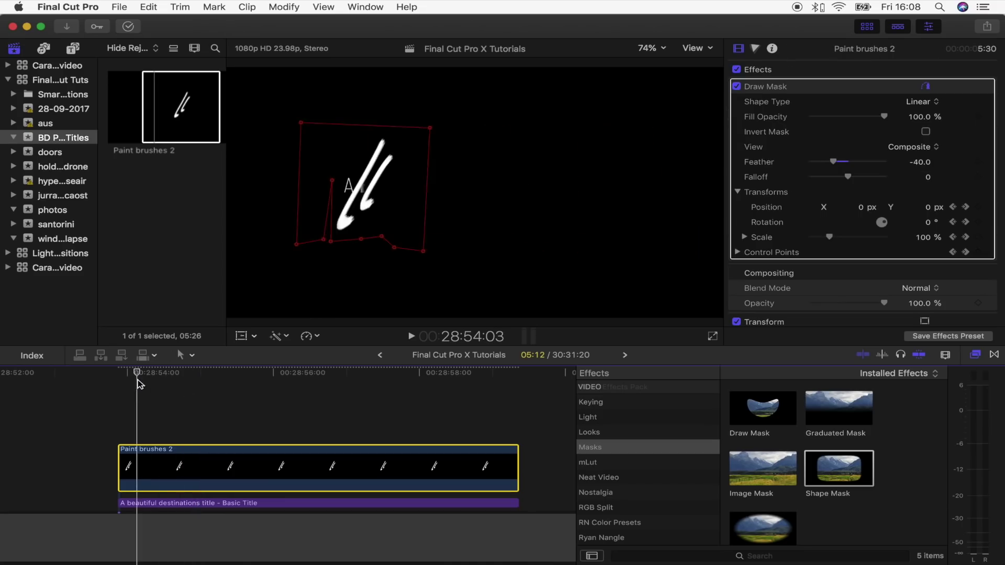
left_click(241, 336)
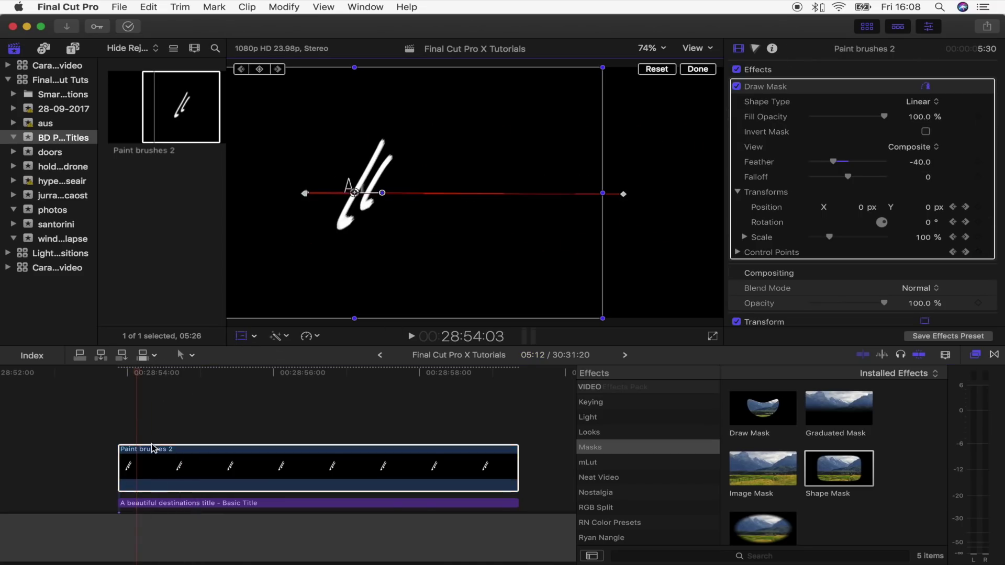
key("ctrl+v")
left_click(117, 372)
scroll(798, 189, "down", 5)
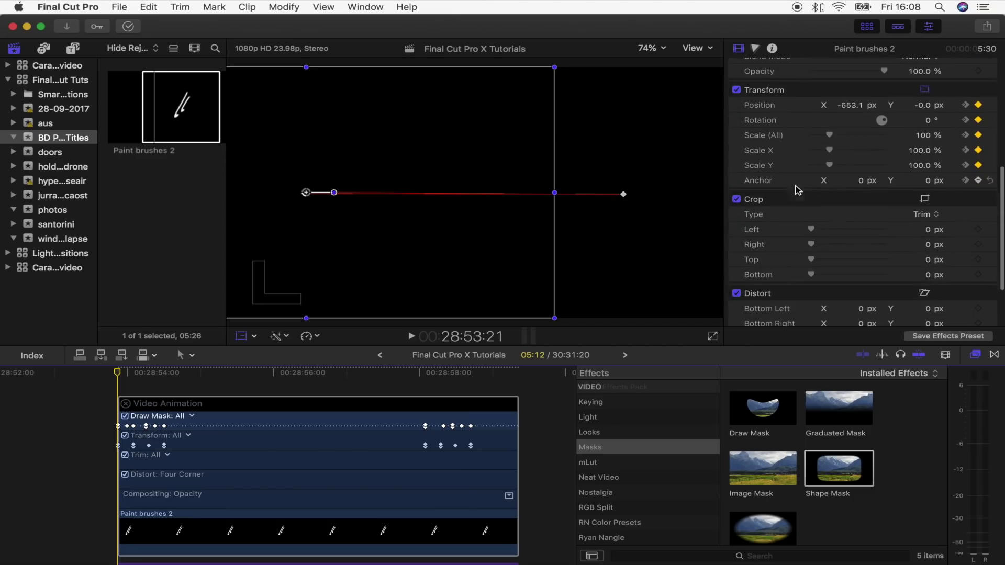
Reduce the Scale (All) of Paint brushes 2 slightly at its first frame and play back the stroke entrance
left_click_drag(830, 139, 823, 141)
key("space")
key("space")
left_click(126, 372)
left_click(117, 371)
key("space")
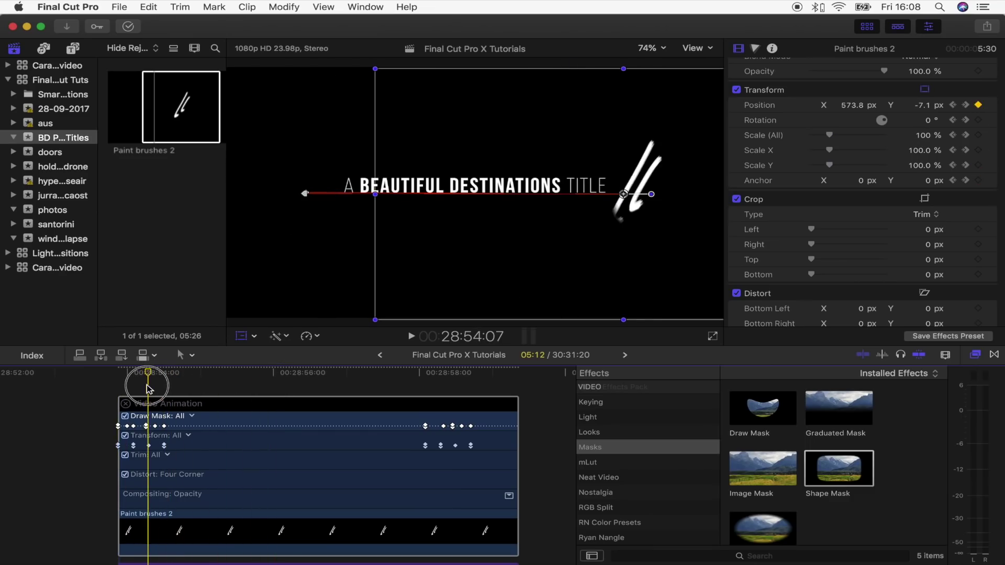
Enlarge the brush strokes mid-swipe by raising Scale (All) of Paint brushes 2 at 28:54:04
left_click(148, 387)
key("Left")
key("Left")
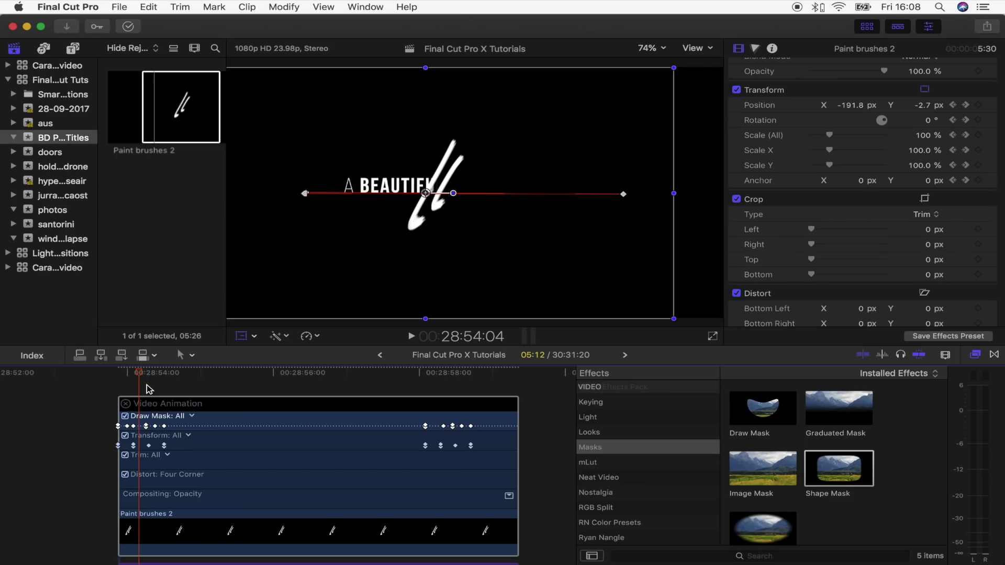
left_click_drag(833, 137, 839, 137)
key("alt+apostrophe")
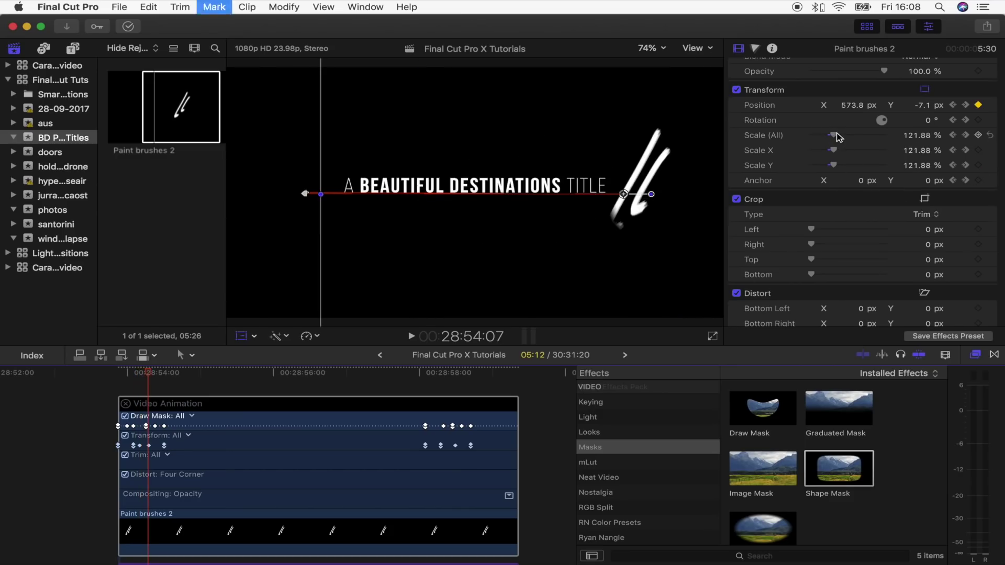
Lower Scale (All) of Paint brushes 2 again at 28:54:09 and play back the scaled swipe from the clip's start
key("Right")
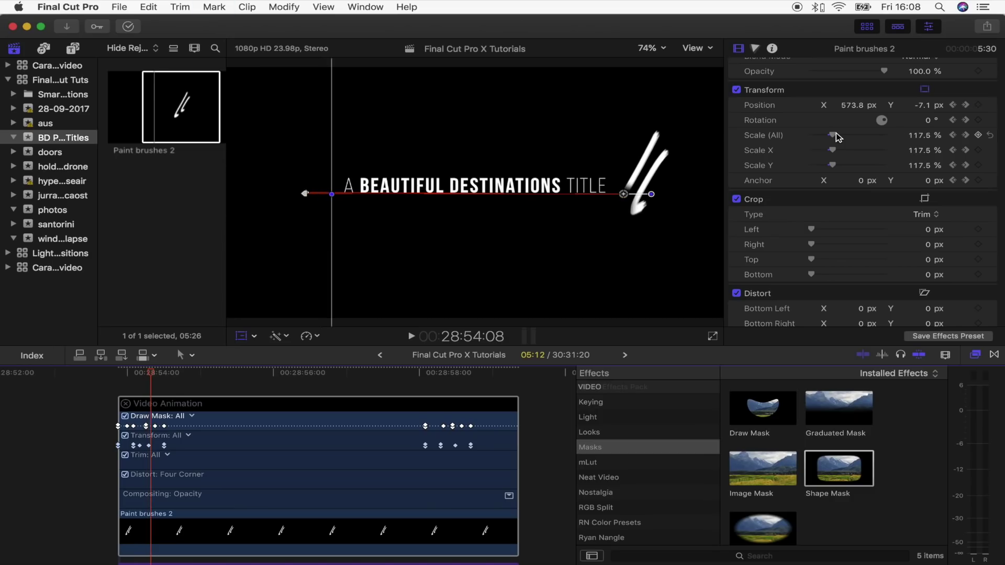
key("Right")
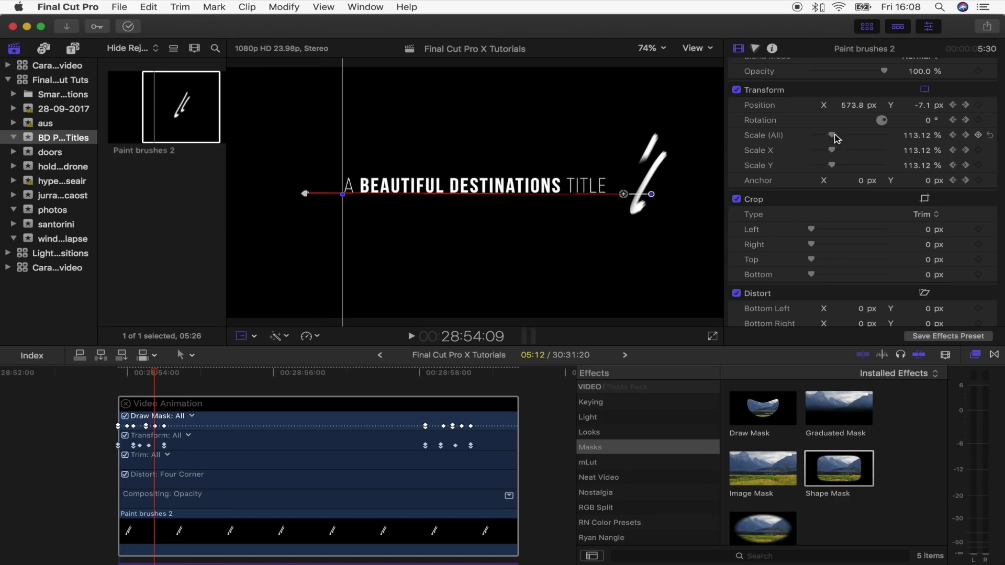
left_click_drag(836, 137, 825, 139)
key("Right")
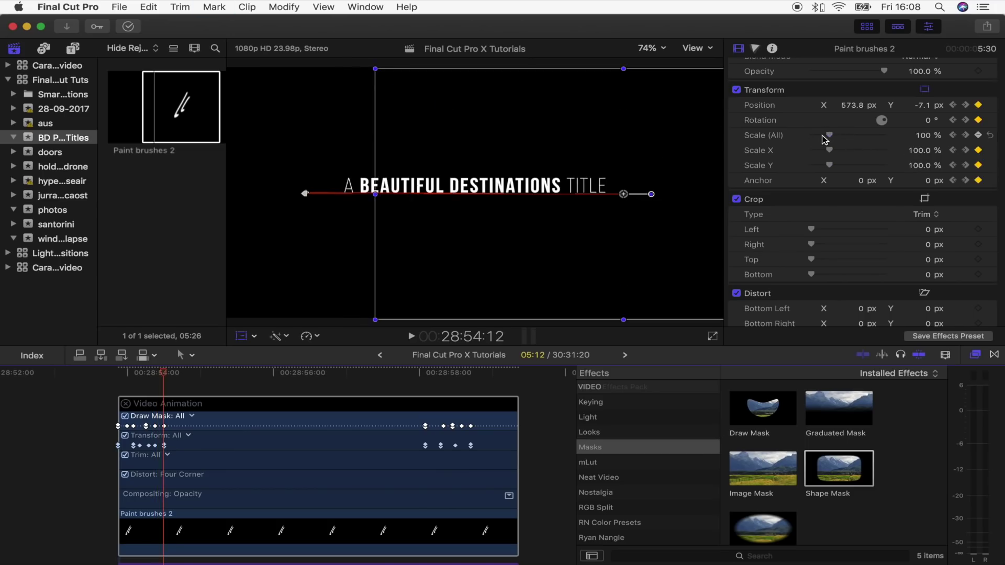
left_click(114, 373)
key("space")
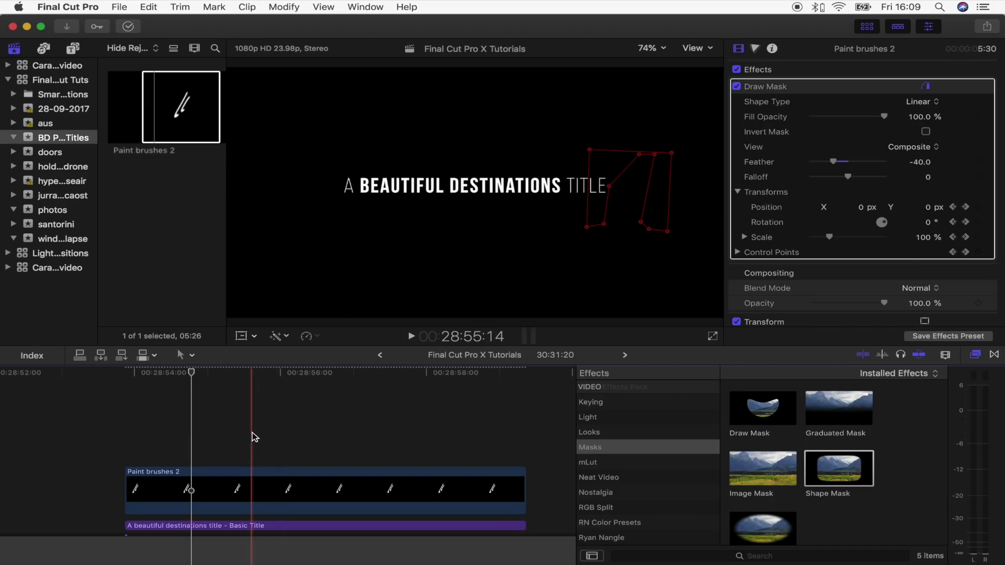
Combine the Basic Title and Paint brushes 2 clips into a new compound clip with the default settings
left_click(144, 526)
left_click(207, 486, "super")
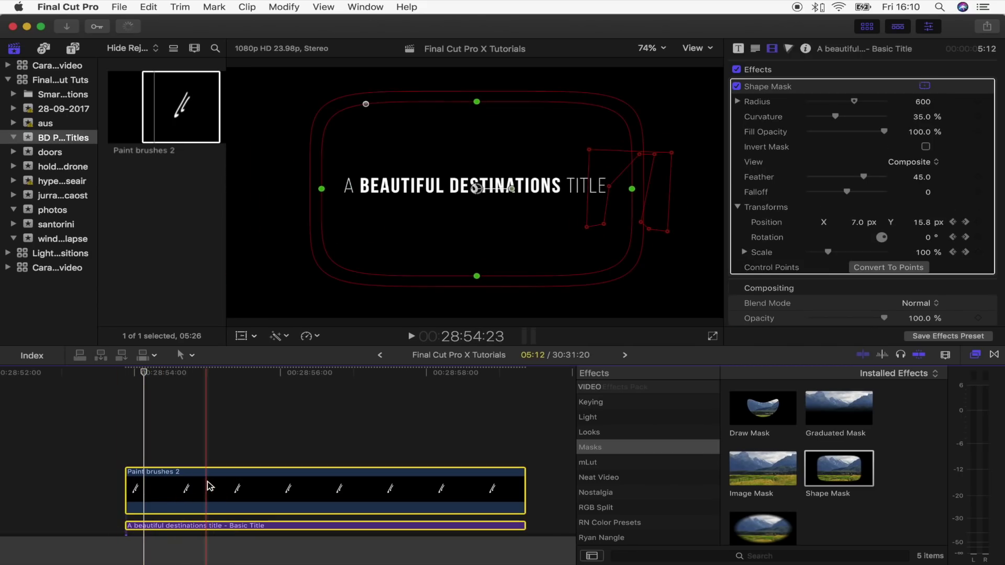
right_click(207, 486)
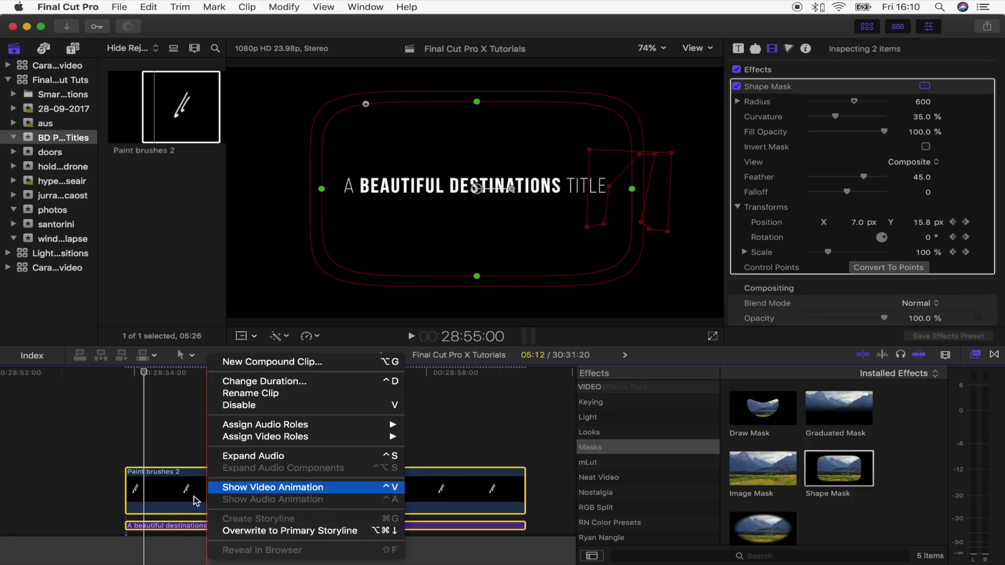
left_click(287, 362)
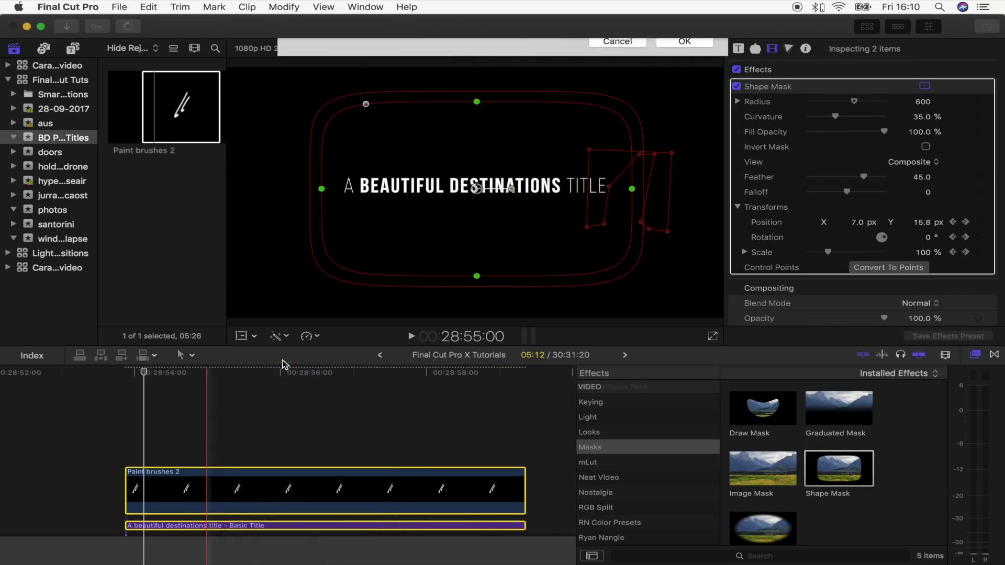
left_click(676, 95)
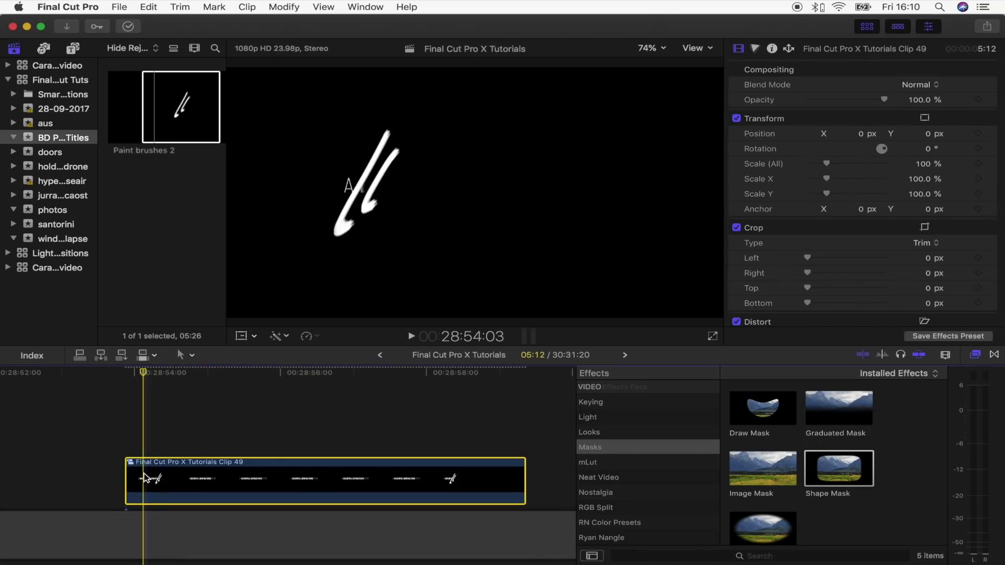
Display the compound clip's retiming controls and stretch the clip to a duration of 5:20
key("super+r")
key("super+equal")
mouse_move(271, 452)
left_mouse_down()
mouse_move(142, 451)
mouse_move(282, 461)
left_mouse_up()
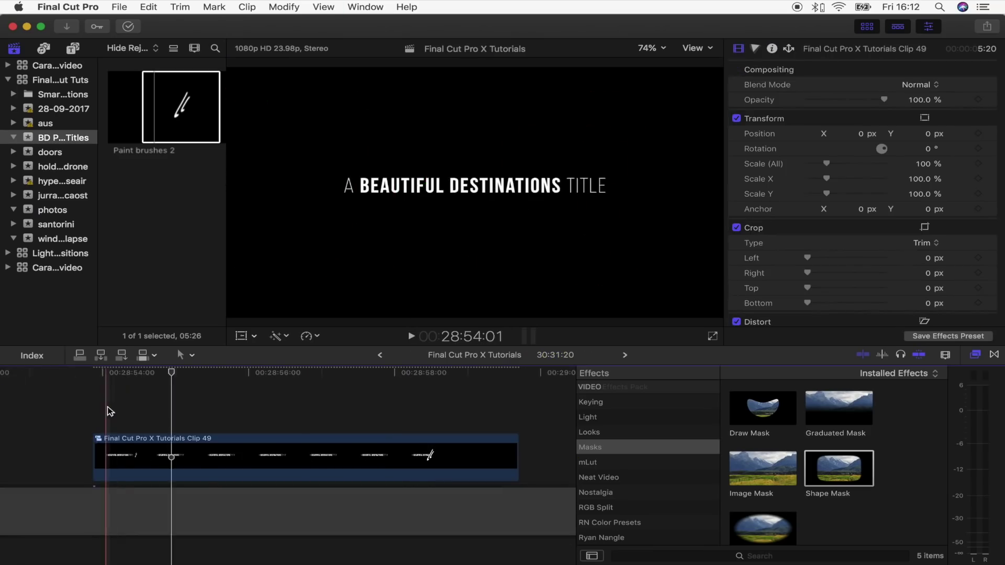
Blade the compound clip at 28:54:14 and just before the closing swipe, and delete the middle section
left_click(146, 459)
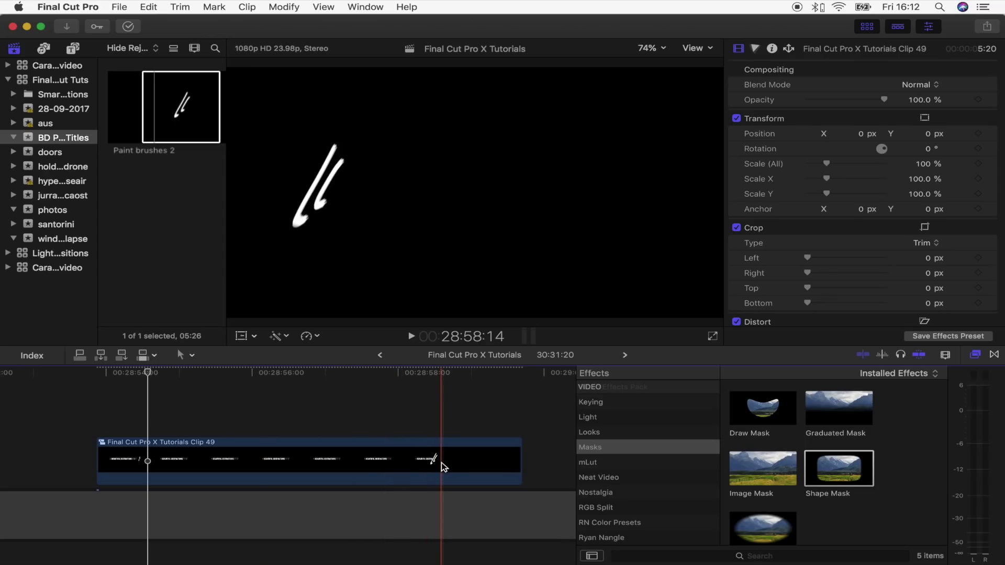
key("b")
left_click(148, 460)
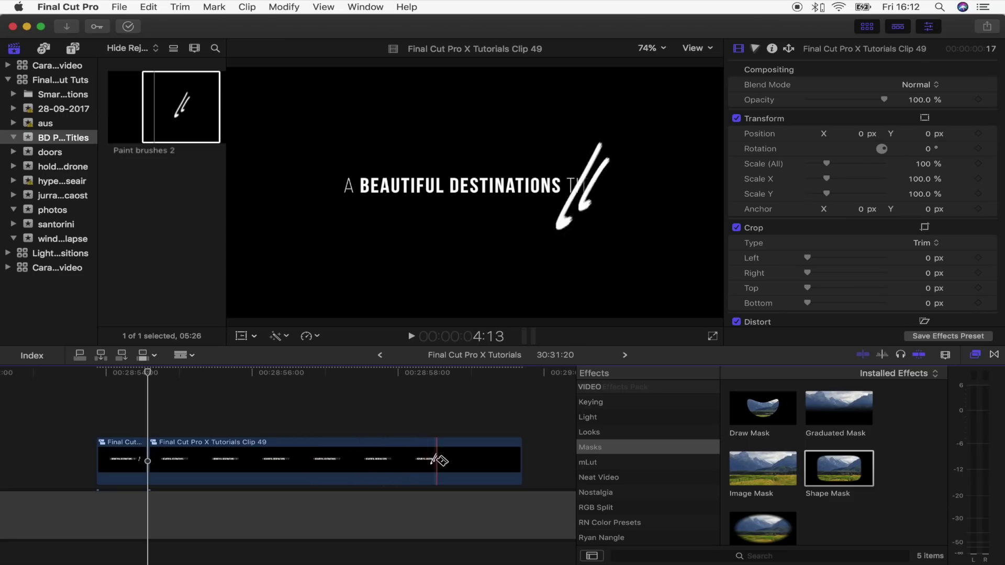
left_click(407, 461)
key("a")
left_click(359, 459)
key("BackSpace")
Move the closing swipe section up to the opening section and play back the shortened title
left_click_drag(419, 466, 113, 463)
key("super+4")
key("space")
key("space")
Shift the closing section slightly later and extend its start back to the opening section's end, for a duration of 1:23
left_click_drag(212, 463, 236, 464)
left_click_drag(174, 464, 150, 464)
key("space")
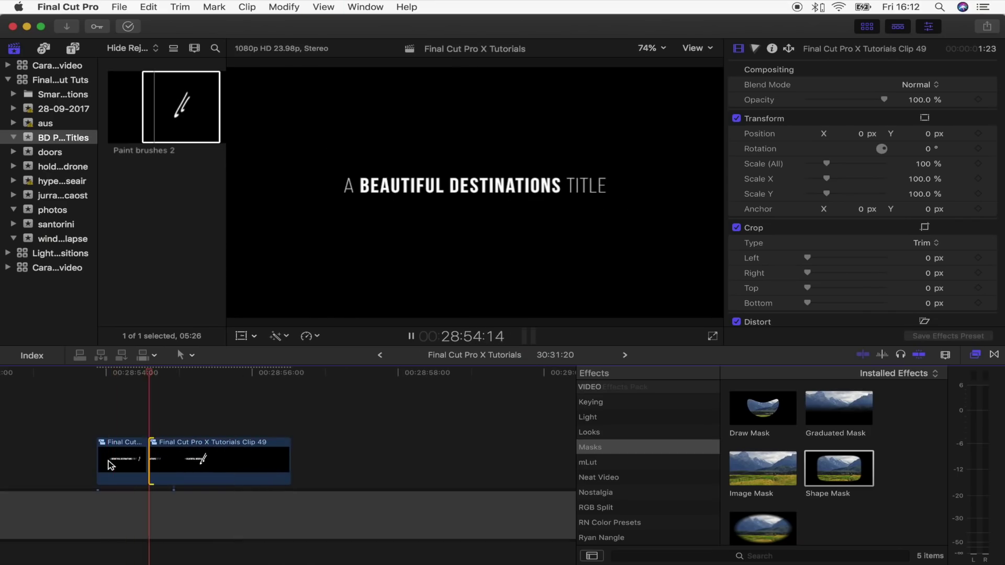
Add the Moderate Motion Blur 3 title above the two compound clip sections from 28:53:21 and preview the result full screen
left_click(269, 422)
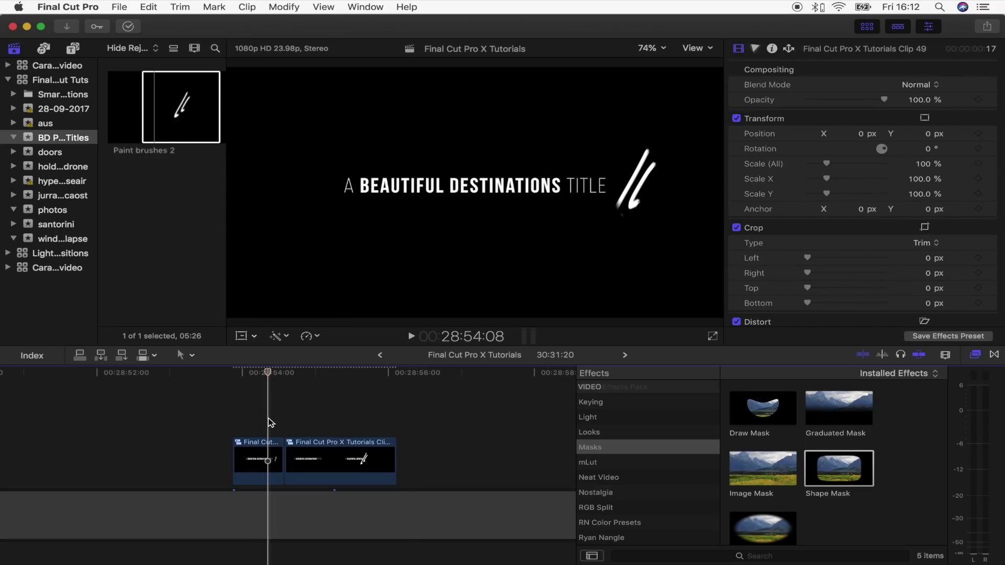
left_click_drag(268, 374, 262, 375)
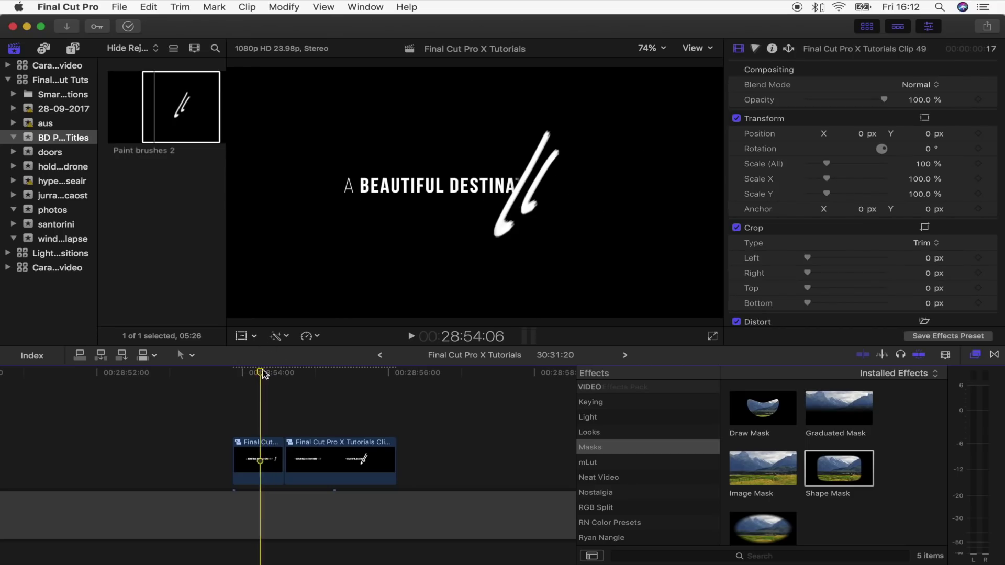
left_click(73, 48)
scroll(54, 198, "down", 3)
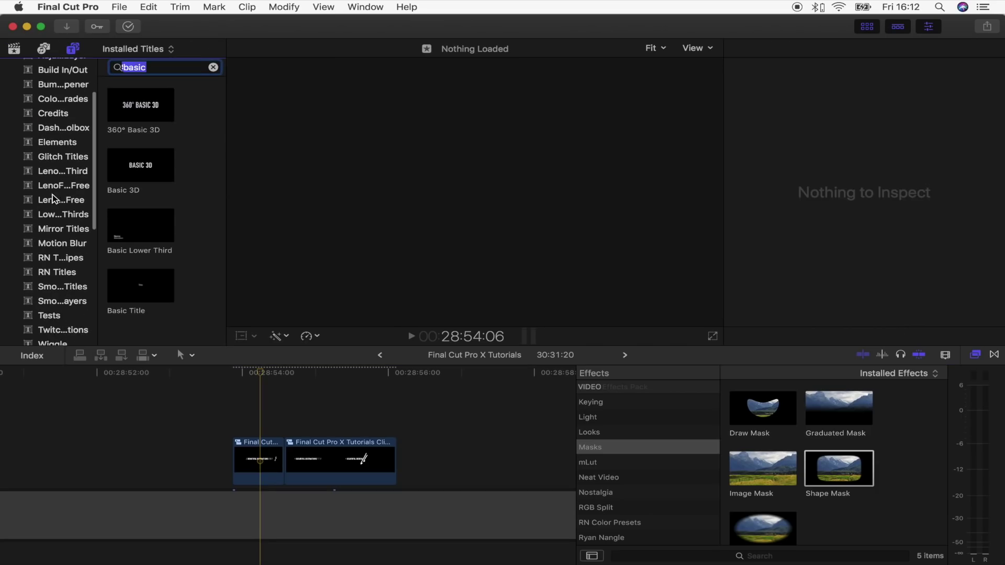
left_click(72, 247)
scroll(141, 184, "down", 5)
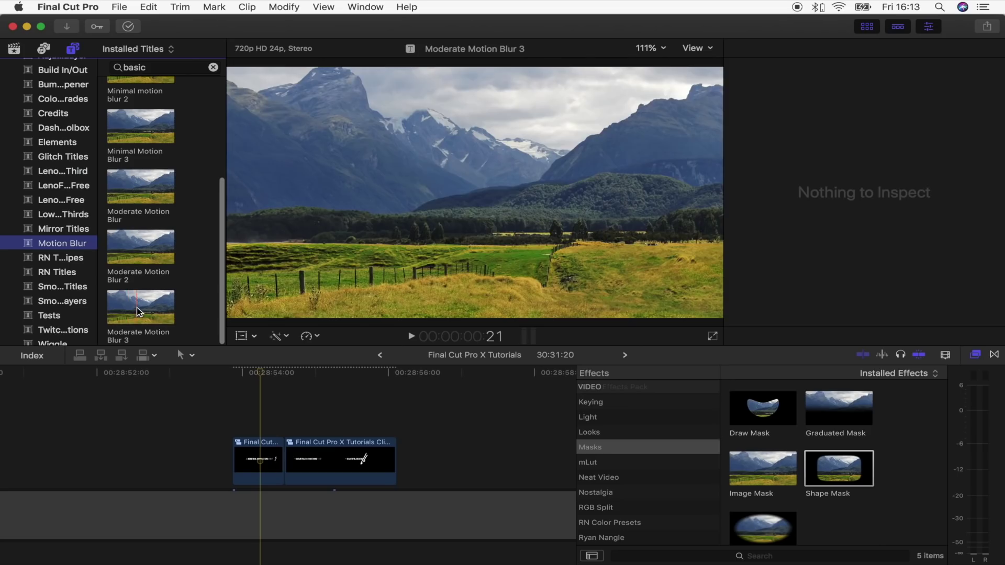
left_click_drag(136, 309, 242, 411)
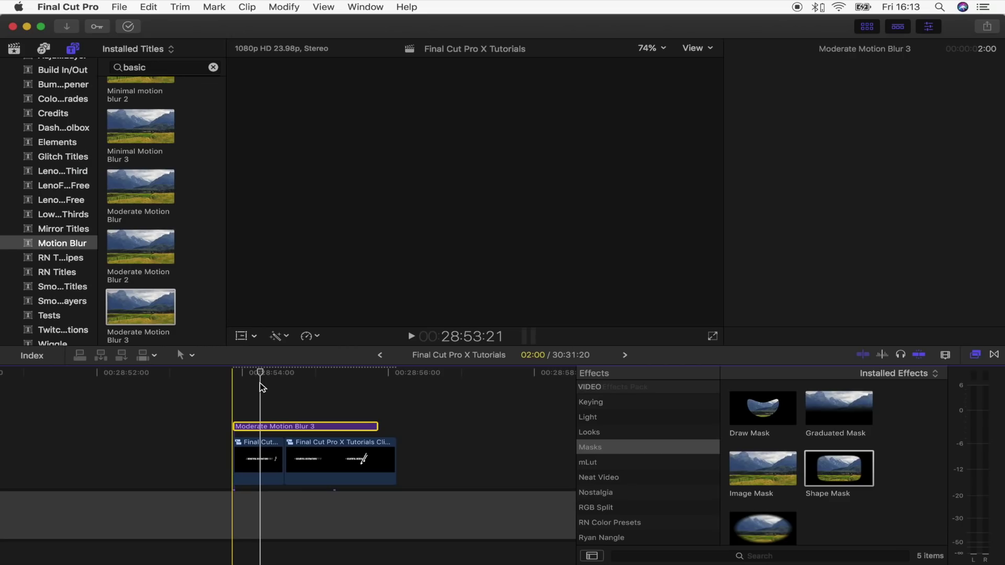
key("super+shift+f")
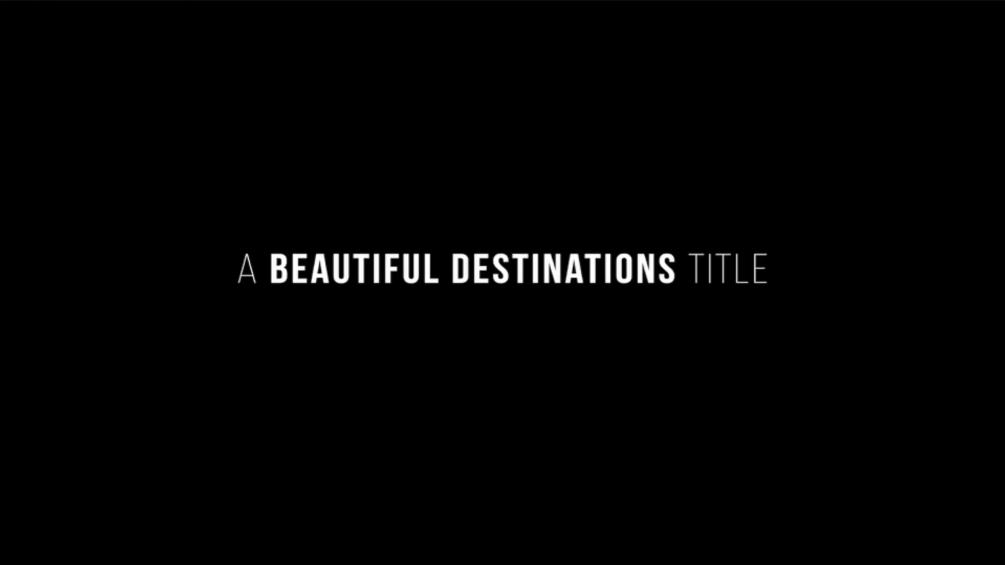
key("Escape")
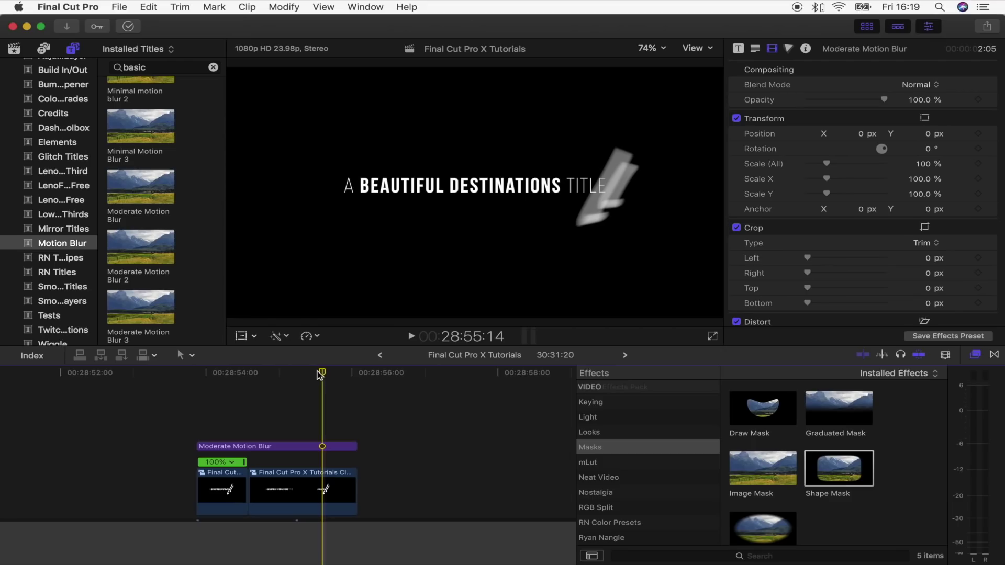